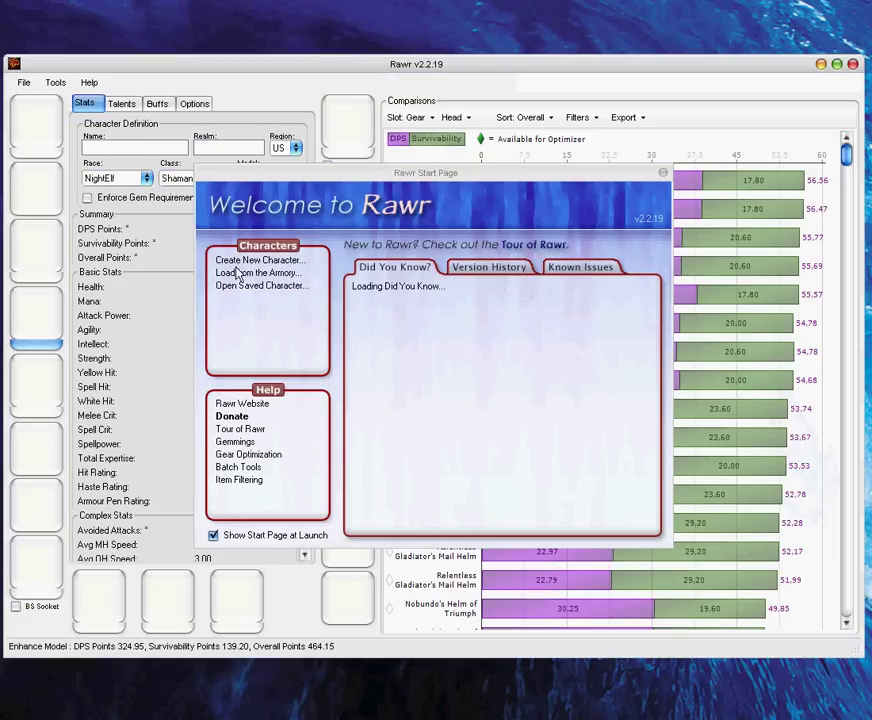
- Load the character from the Armory by entering the character's name, realm "temple noir" and region EU
{"action": "left_click", "coordinate": [243, 274]}
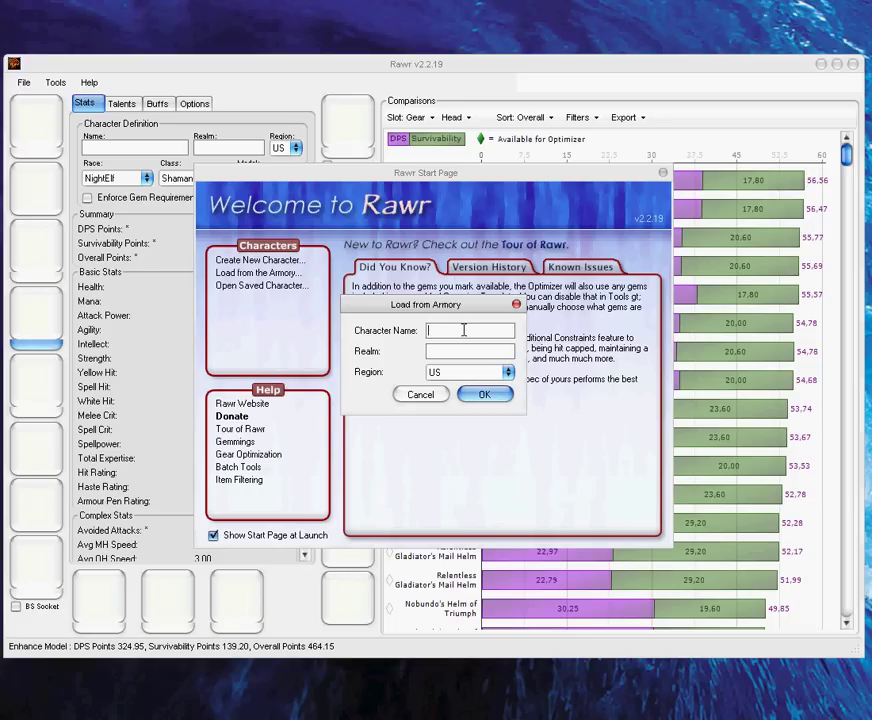
{"action": "type", "text": "k"}
{"action": "type", "text": "temple noir"}
{"action": "key", "text": "Tab"}
{"action": "key", "text": "alt+Down"}
{"action": "key", "text": "Down"}
{"action": "key", "text": "Return"}
{"action": "left_click", "coordinate": [484, 396]}
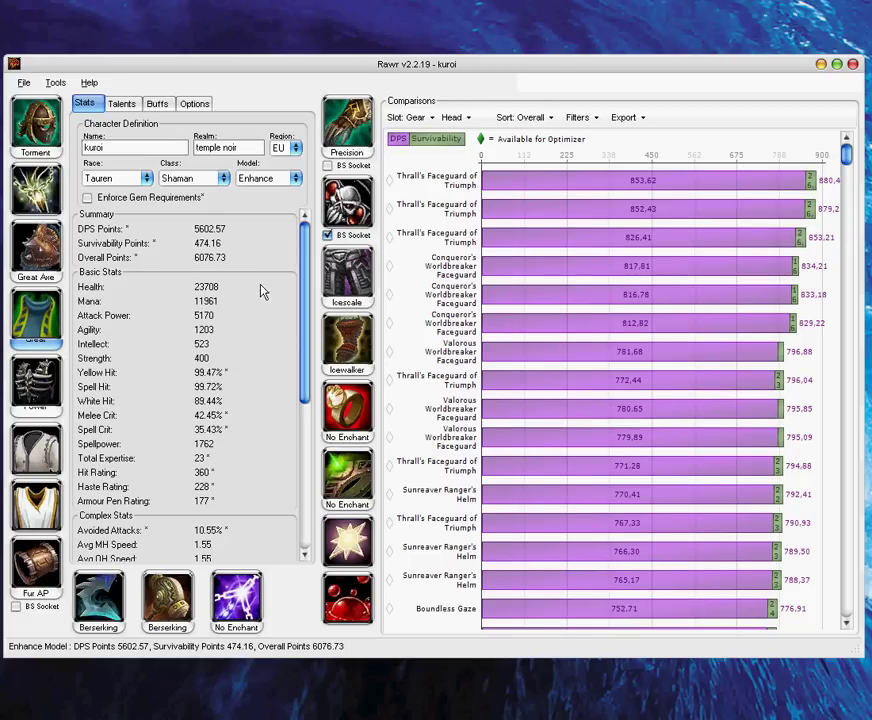
- Inspect the details of the equipped items and of the top-ranked head pieces in the comparison chart
{"action": "mouse_move", "coordinate": [91, 232]}
{"action": "mouse_move", "coordinate": [22, 175]}
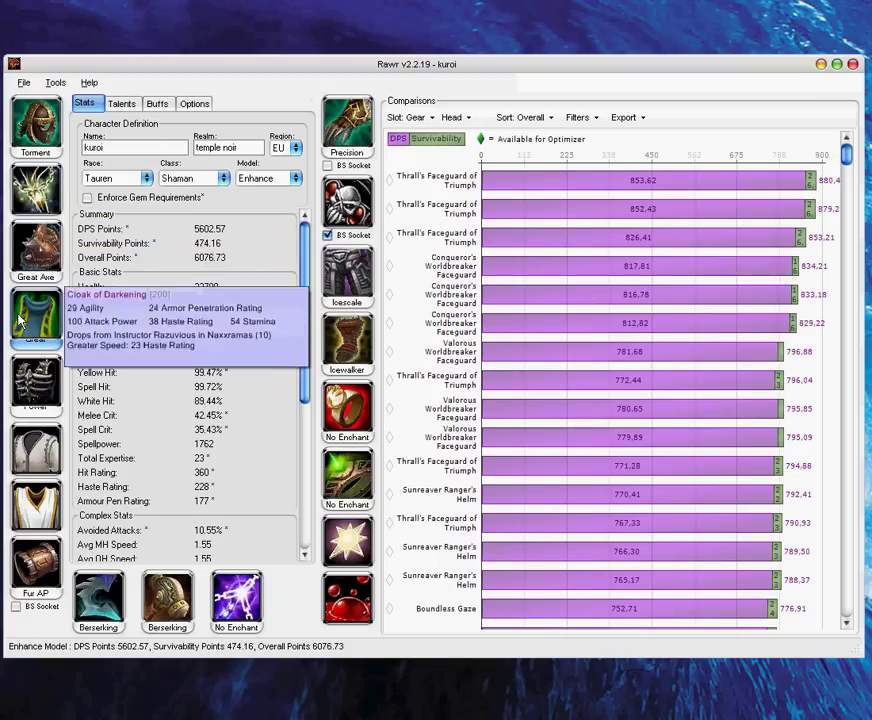
{"action": "mouse_move", "coordinate": [343, 230]}
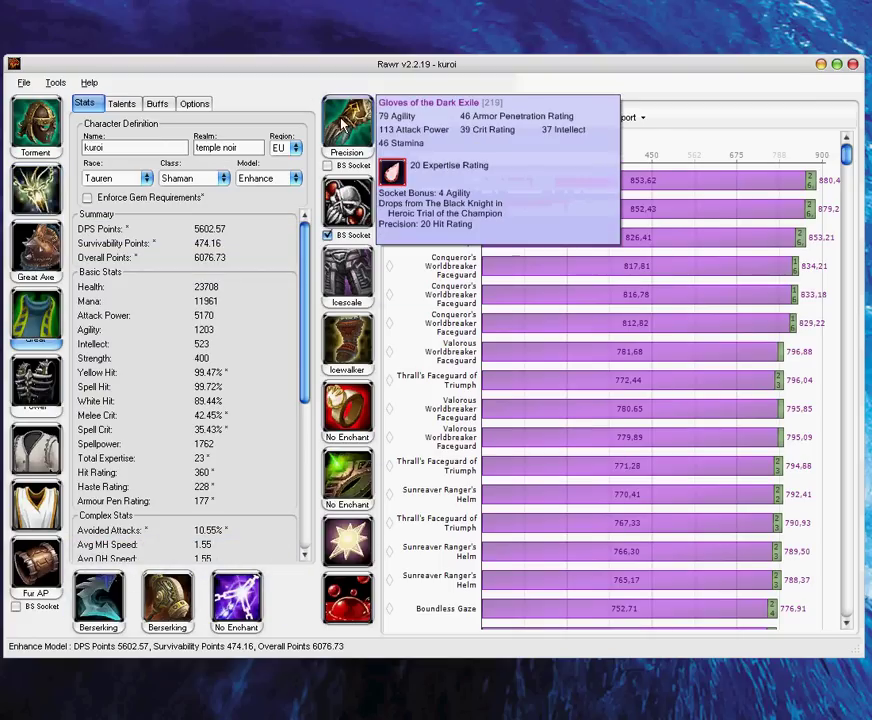
{"action": "mouse_move", "coordinate": [33, 129]}
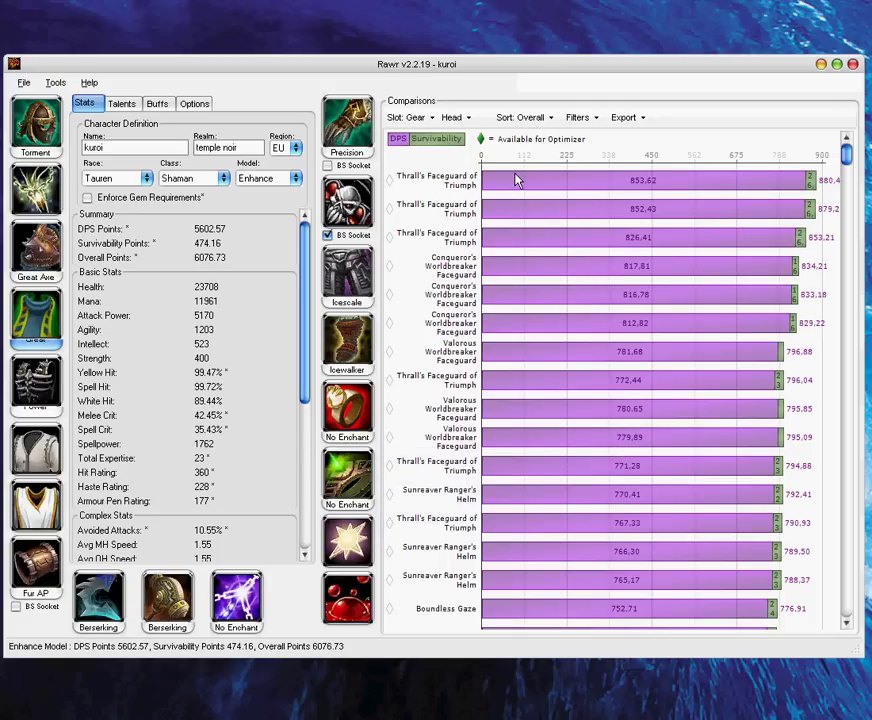
{"action": "mouse_move", "coordinate": [446, 303]}
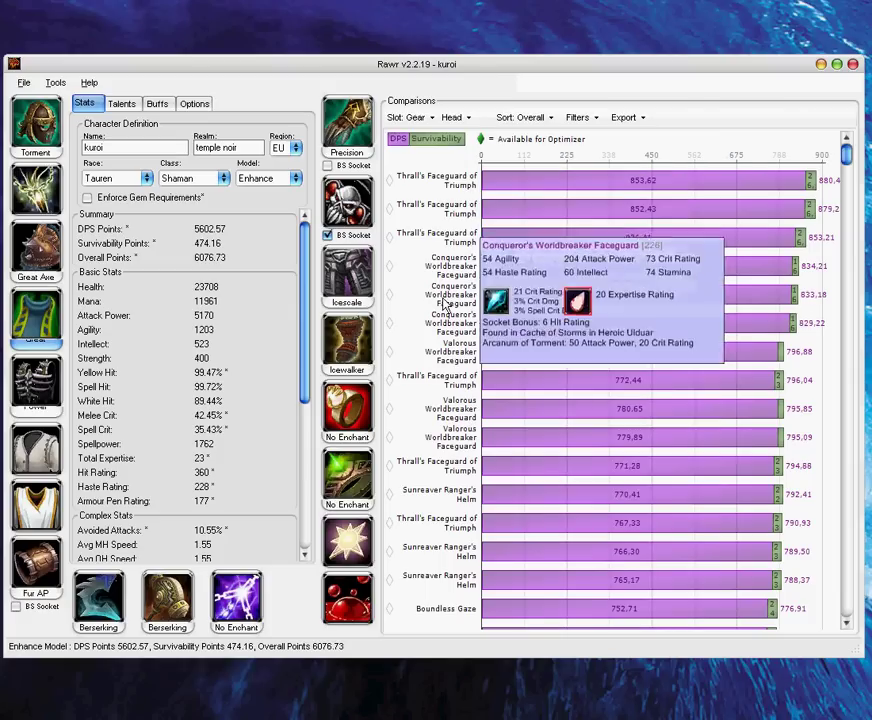
{"action": "mouse_move", "coordinate": [446, 505]}
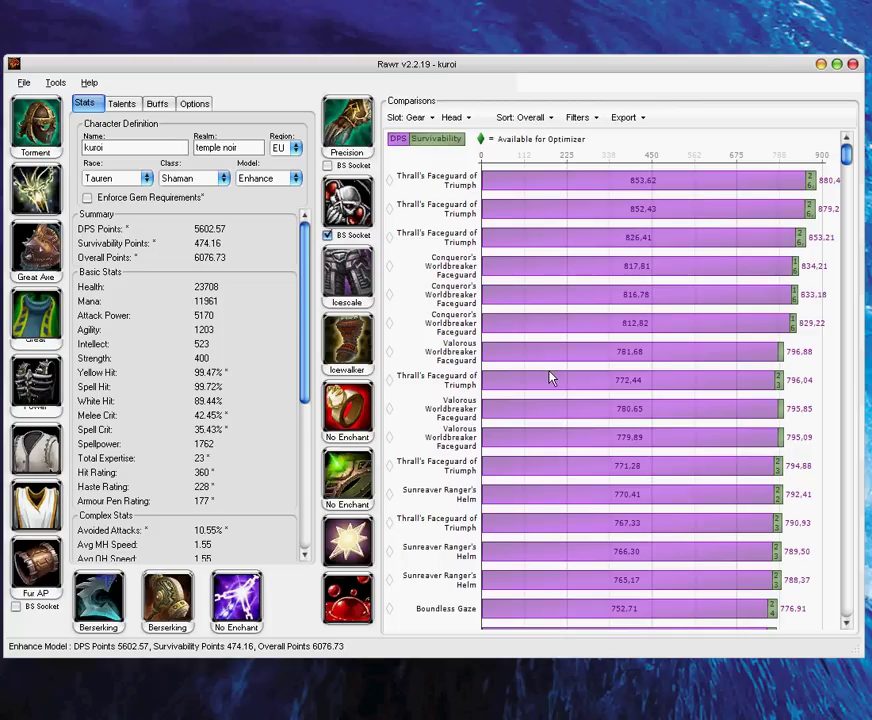
{"action": "mouse_move", "coordinate": [455, 187]}
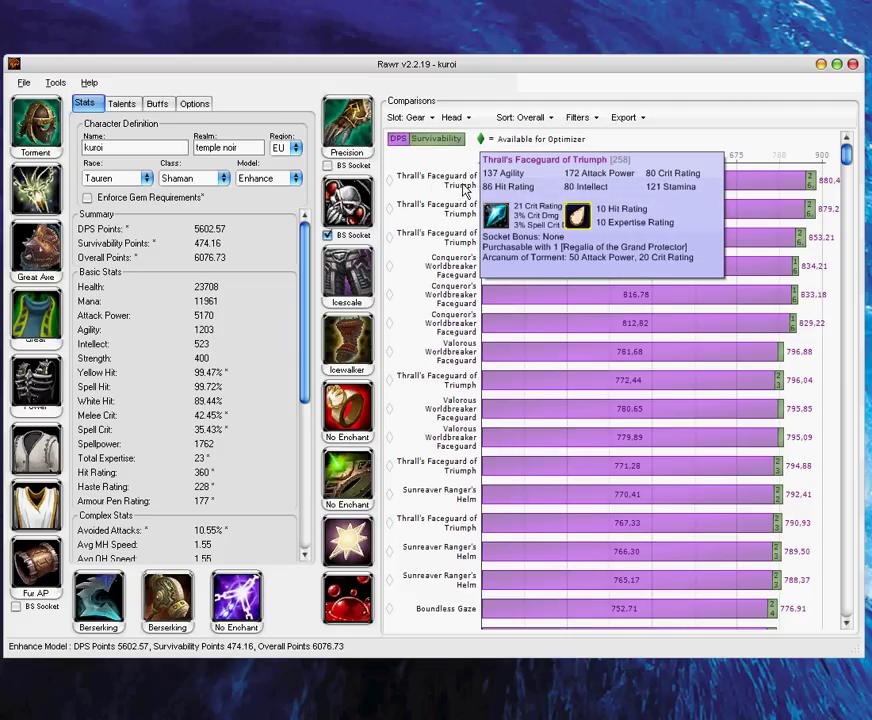
{"action": "scroll", "coordinate": [580, 447], "scroll_direction": "down", "scroll_amount": 3}
{"action": "scroll", "coordinate": [562, 380], "scroll_direction": "up", "scroll_amount": 3}
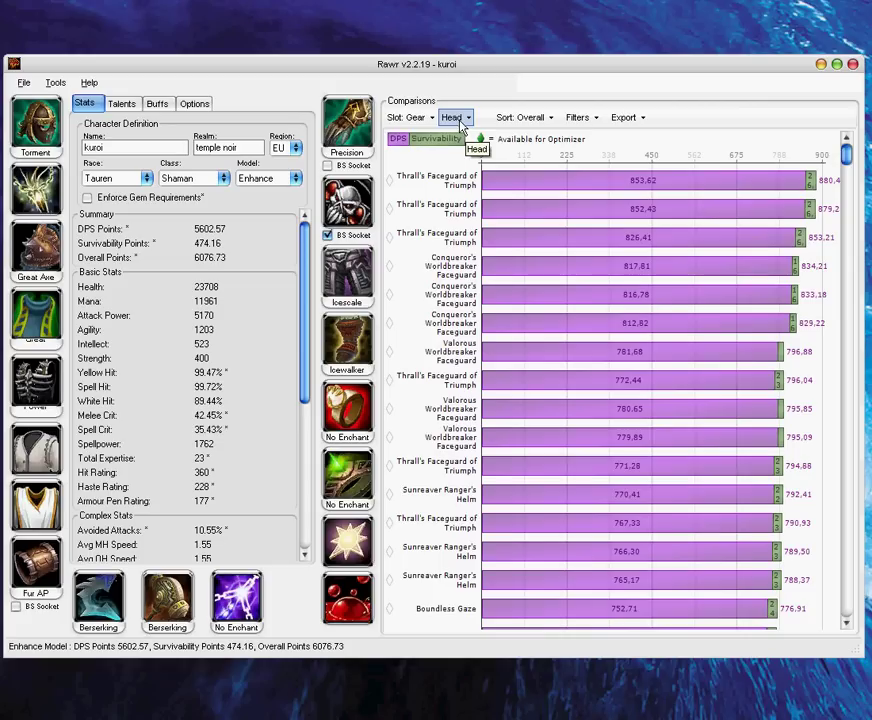
- Keep the gear comparison on the Head slot and browse its ranking down to the equipped Mask of Distant Memory
{"action": "left_click", "coordinate": [463, 119]}
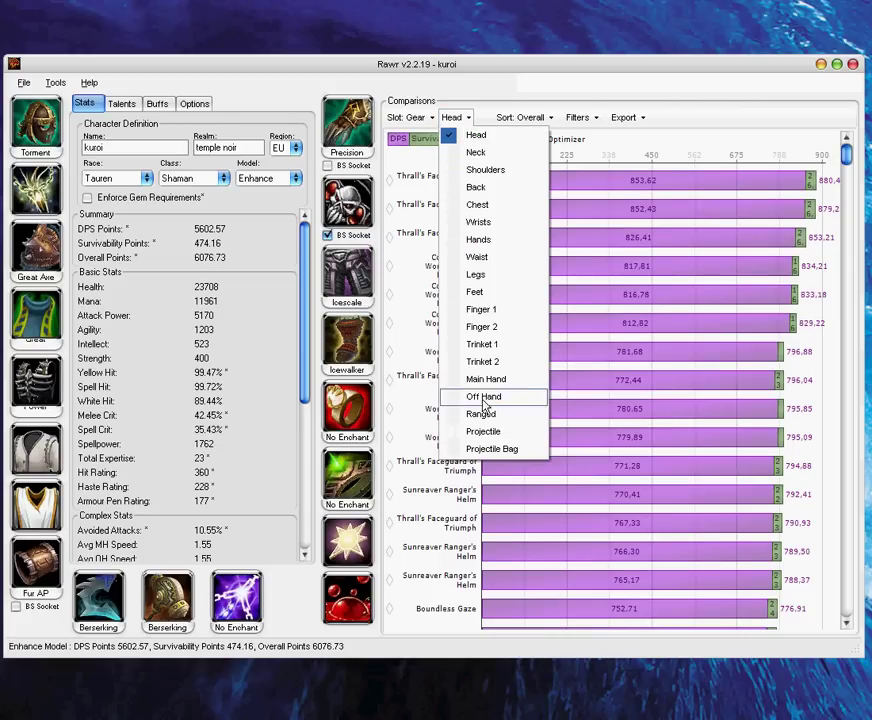
{"action": "left_click", "coordinate": [476, 136]}
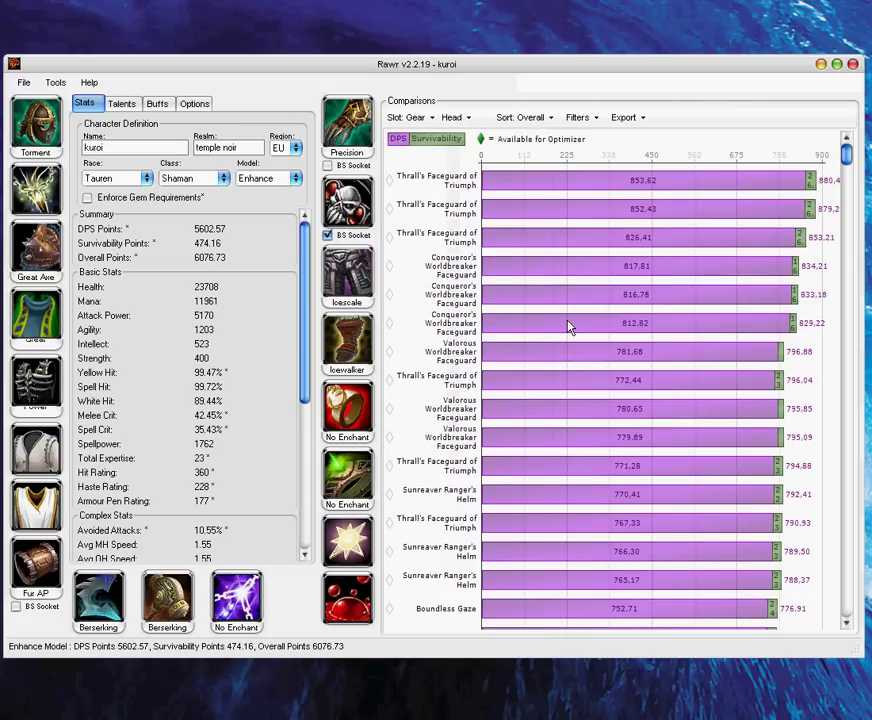
{"action": "scroll", "coordinate": [560, 333], "scroll_direction": "down", "scroll_amount": 10}
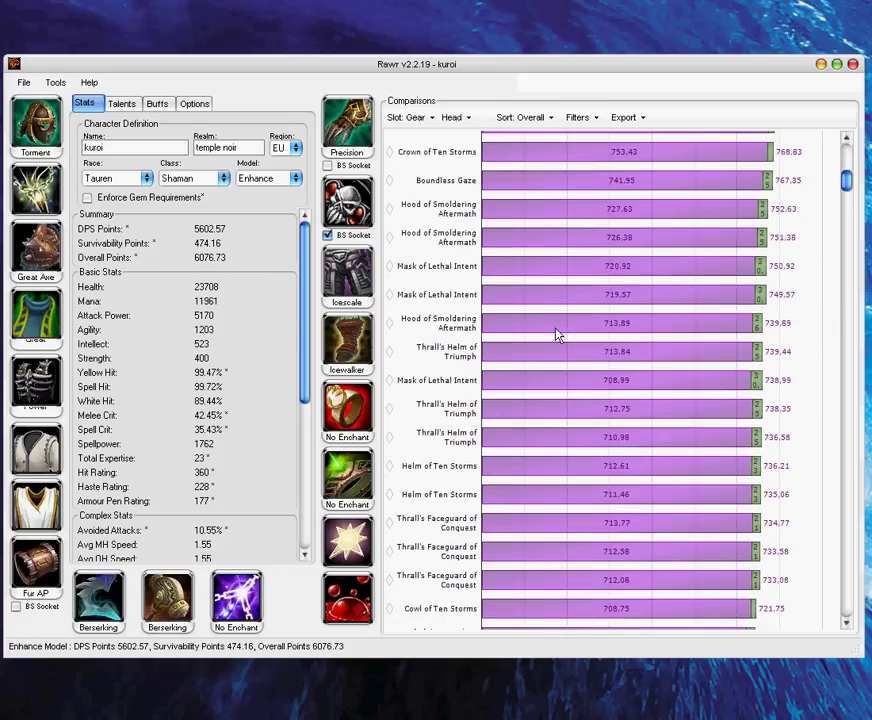
{"action": "scroll", "coordinate": [558, 335], "scroll_direction": "down", "scroll_amount": 3}
{"action": "mouse_move", "coordinate": [393, 399]}
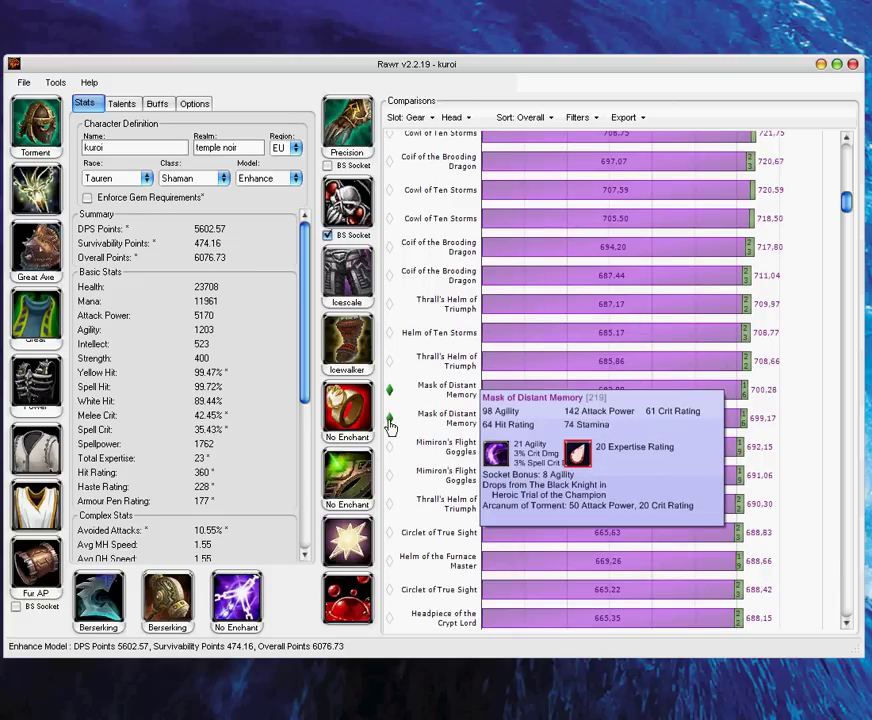
{"action": "scroll", "coordinate": [600, 370], "scroll_direction": "down", "scroll_amount": 2}
{"action": "mouse_move", "coordinate": [451, 214]}
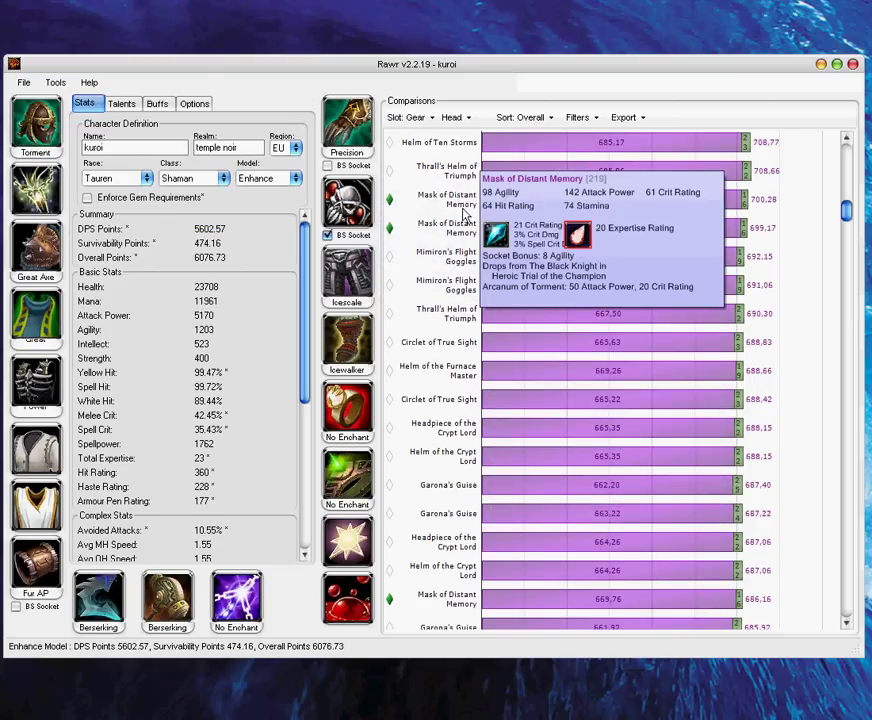
{"action": "scroll", "coordinate": [533, 304], "scroll_direction": "down", "scroll_amount": 3}
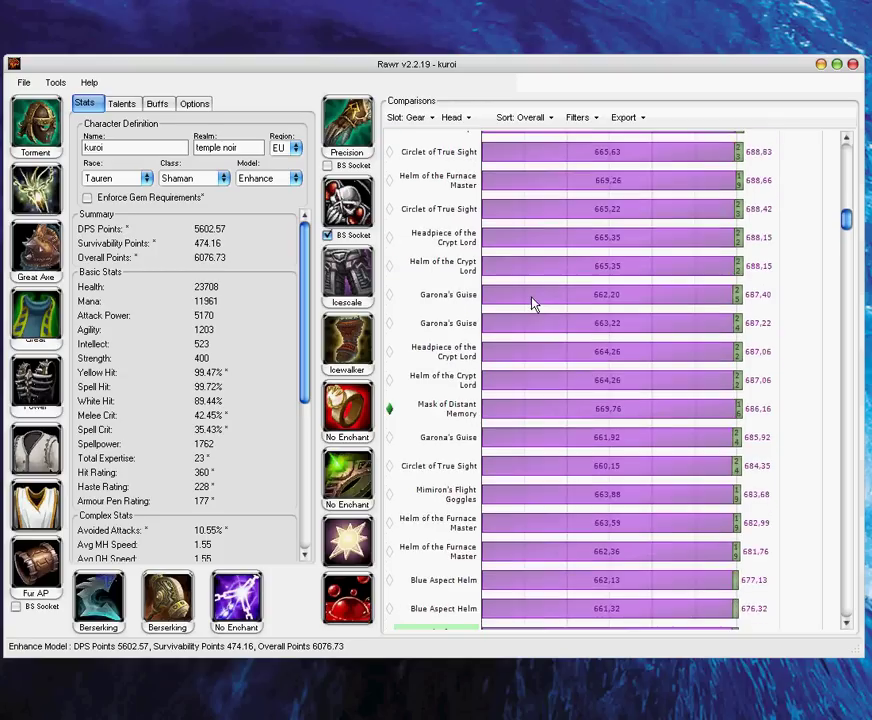
{"action": "scroll", "coordinate": [533, 304], "scroll_direction": "down", "scroll_amount": 1}
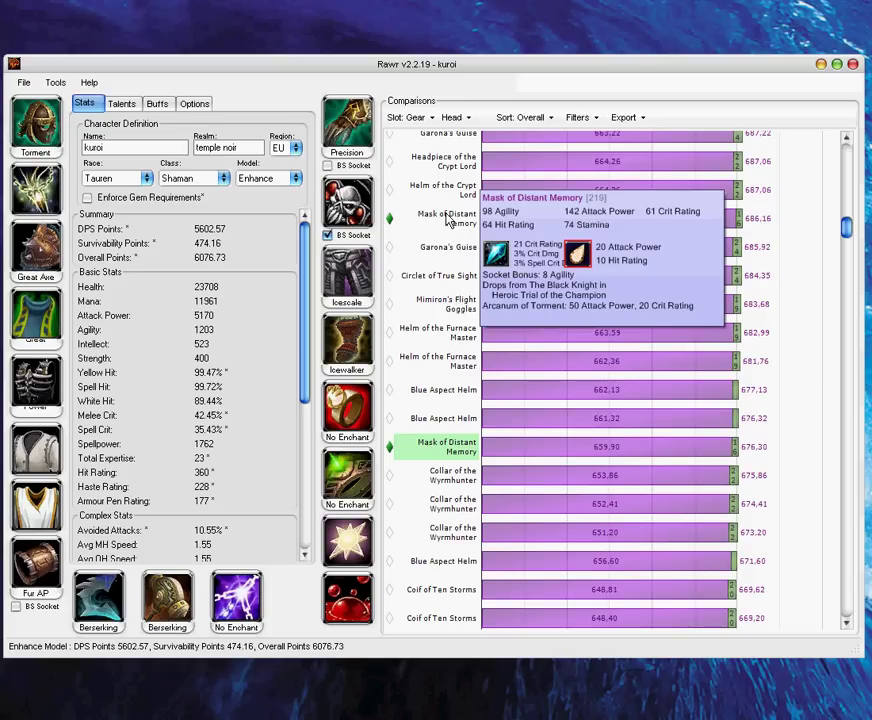
- Compare the equipped Mask of Distant Memory with its other gemmings and with higher-ranked head items such as Coif of the Brooding Dragon
{"action": "scroll", "coordinate": [447, 220], "scroll_direction": "up", "scroll_amount": 3}
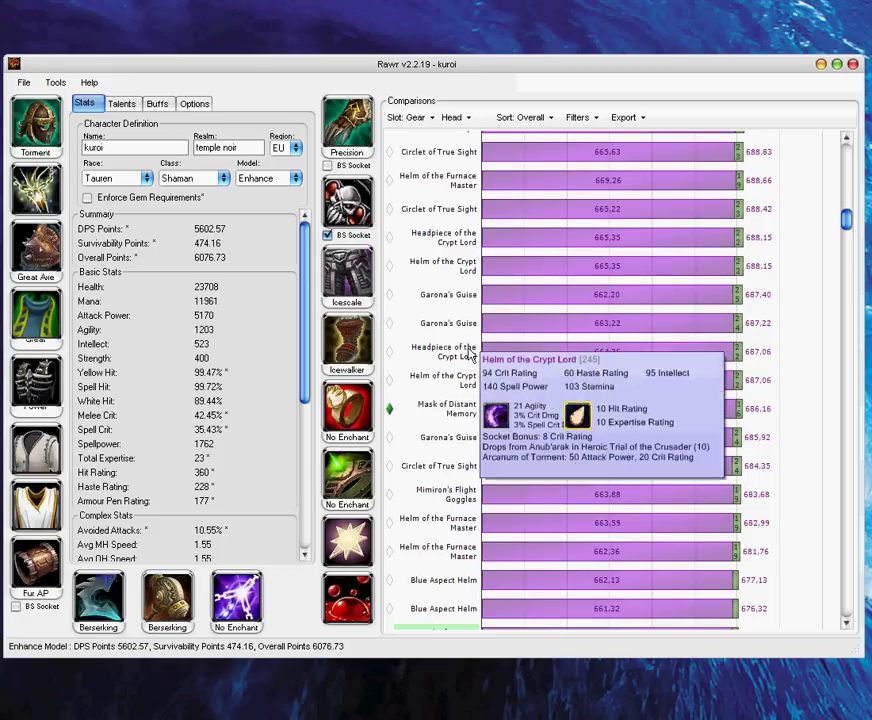
{"action": "scroll", "coordinate": [465, 260], "scroll_direction": "up", "scroll_amount": 3}
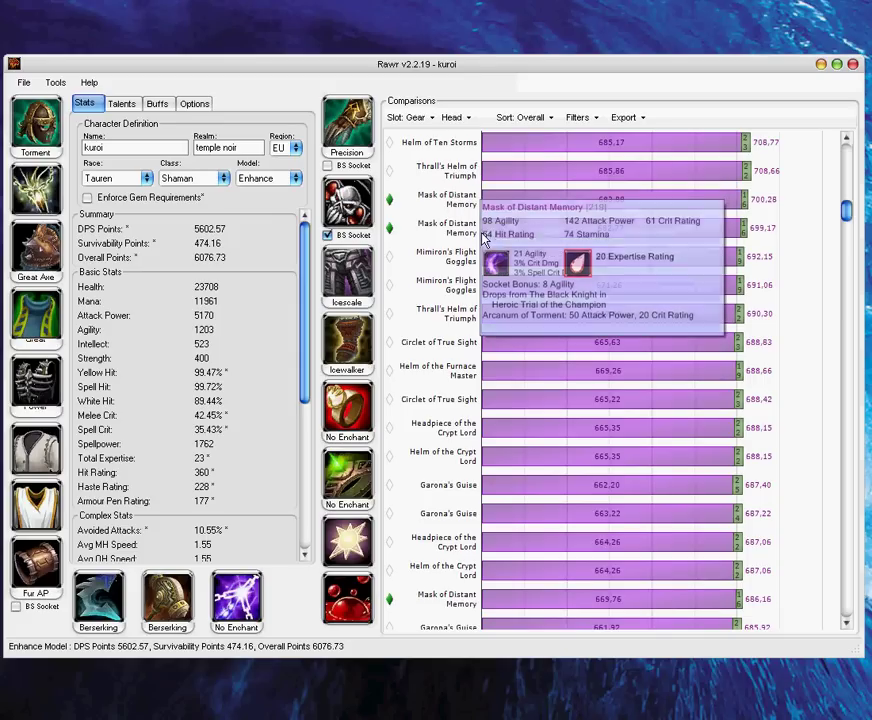
{"action": "scroll", "coordinate": [566, 259], "scroll_direction": "down", "scroll_amount": 5}
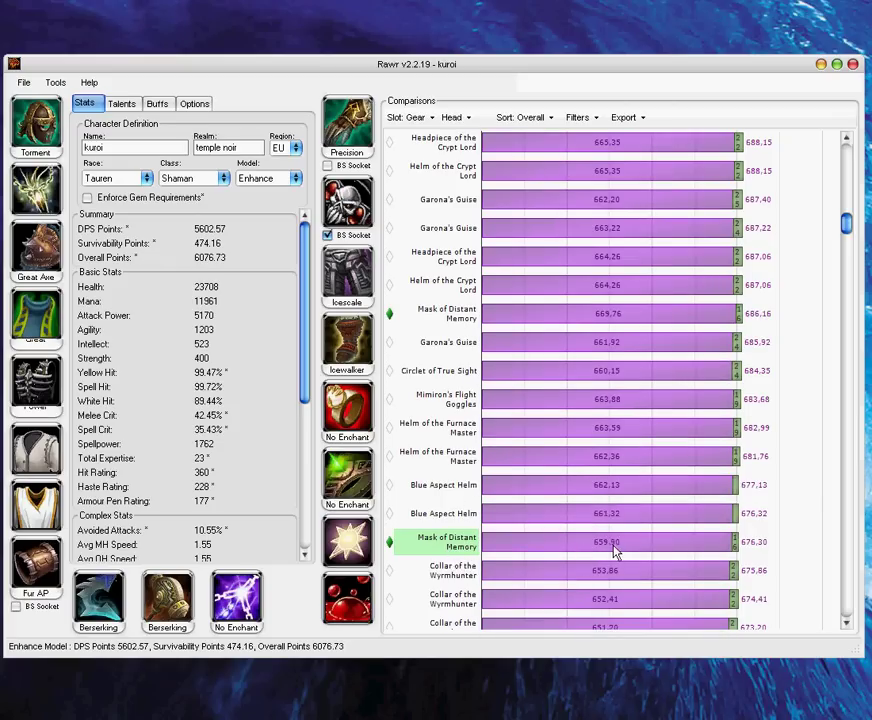
{"action": "scroll", "coordinate": [620, 551], "scroll_direction": "up", "scroll_amount": 5}
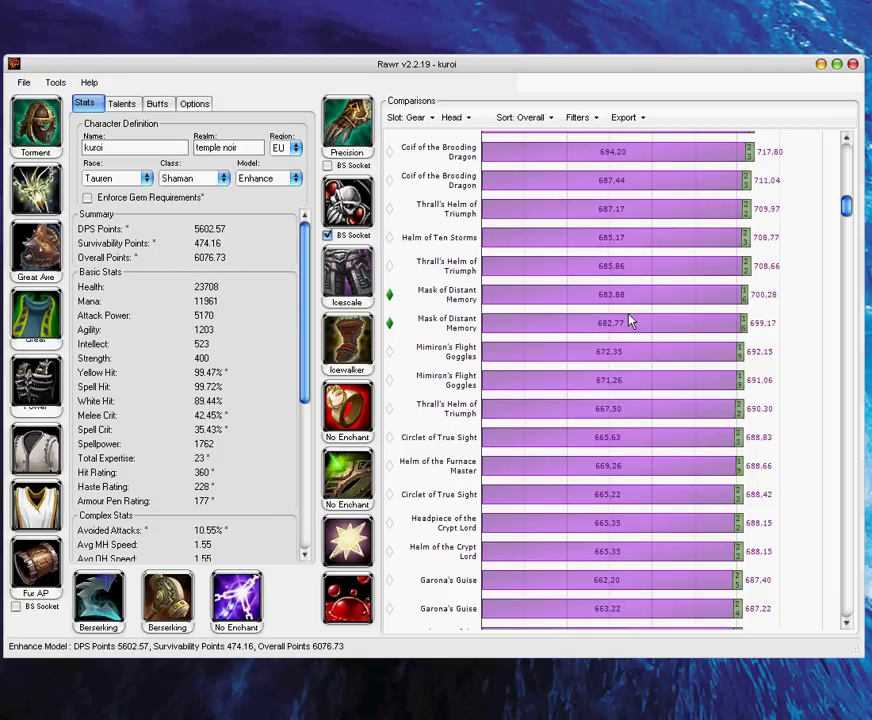
{"action": "mouse_move", "coordinate": [448, 160]}
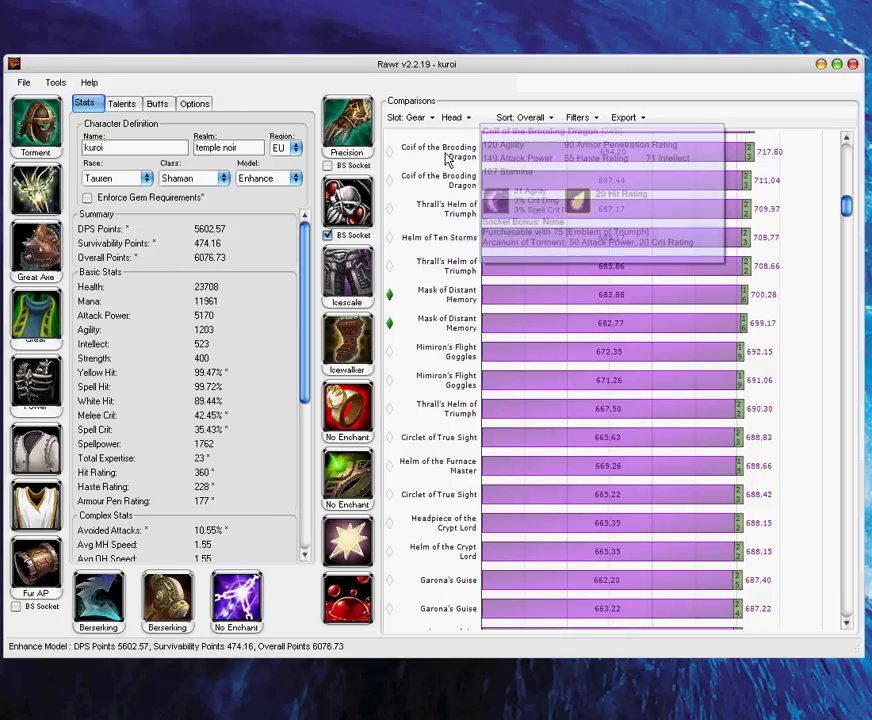
- Examine the ranked replacements for the equipped leg armor, comparing the gemmings of Leggings and Legwraps of the Broken Beast, and close the list
{"action": "mouse_move", "coordinate": [358, 278]}
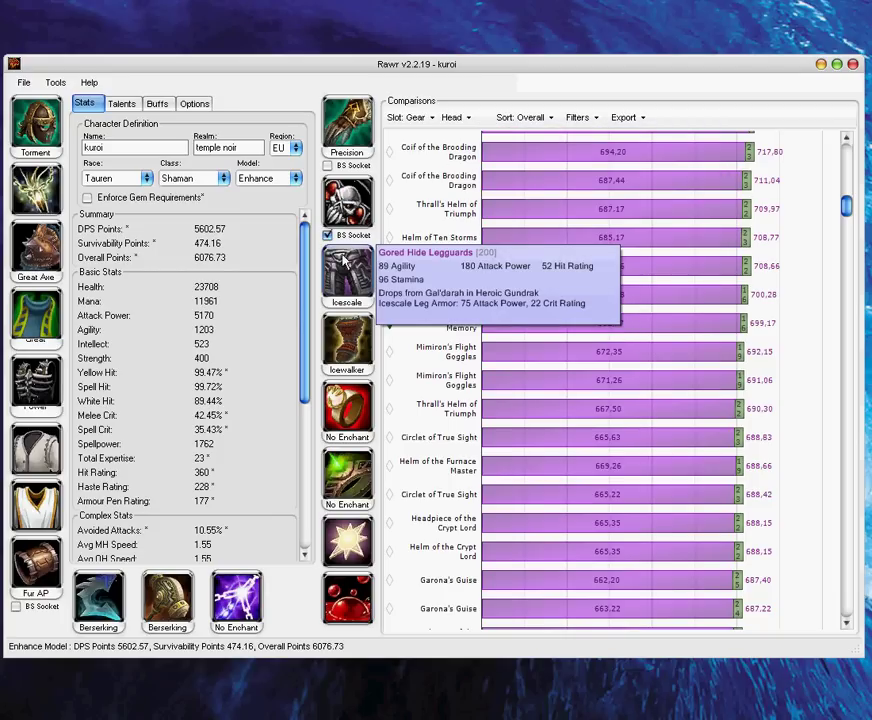
{"action": "mouse_move", "coordinate": [42, 127]}
{"action": "left_click", "coordinate": [358, 278]}
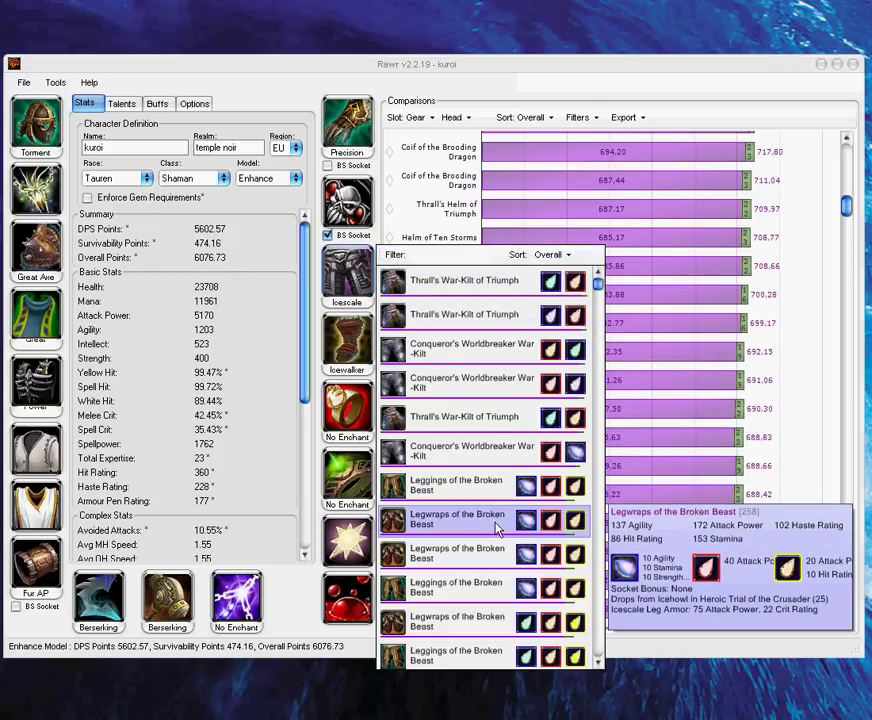
{"action": "mouse_move", "coordinate": [540, 500]}
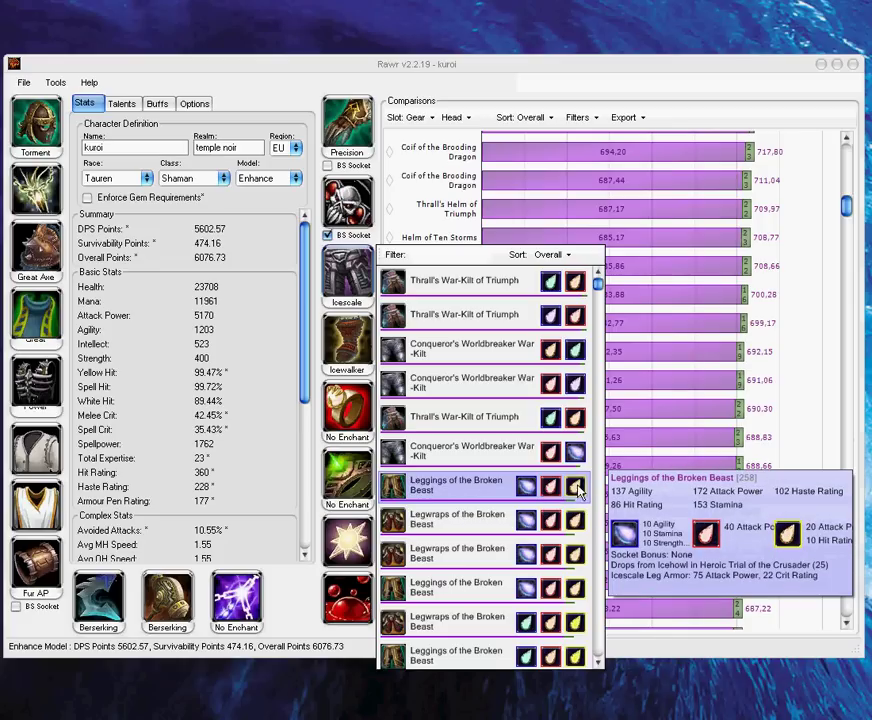
{"action": "mouse_move", "coordinate": [517, 535]}
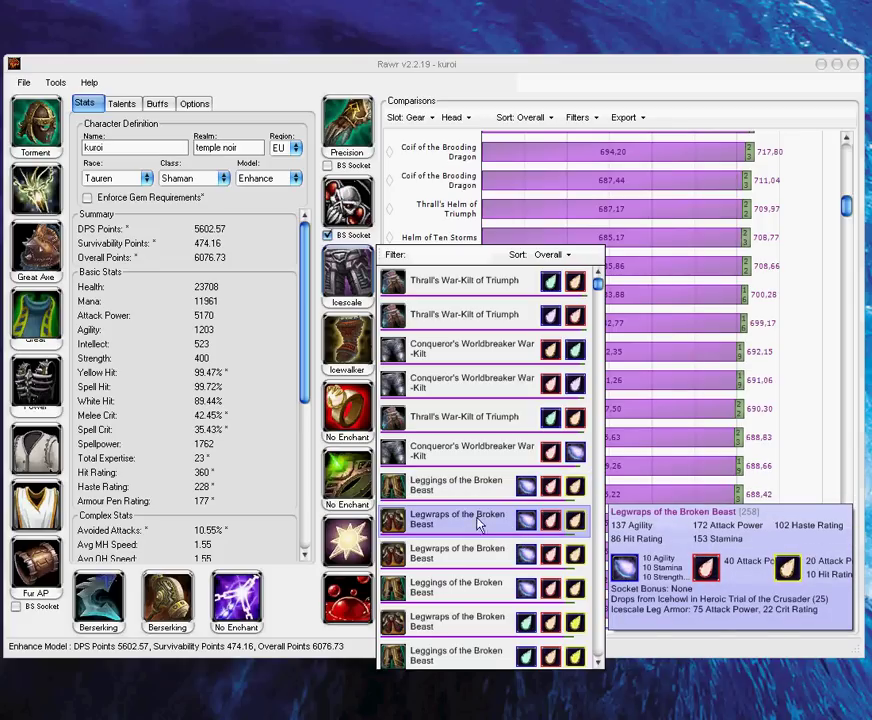
{"action": "mouse_move", "coordinate": [436, 498]}
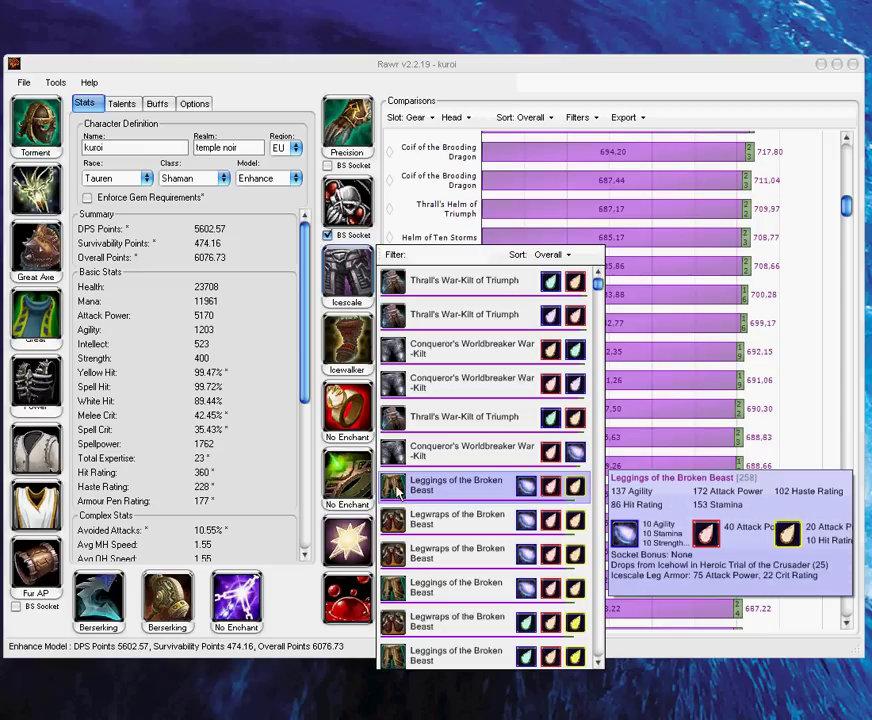
{"action": "mouse_move", "coordinate": [412, 572]}
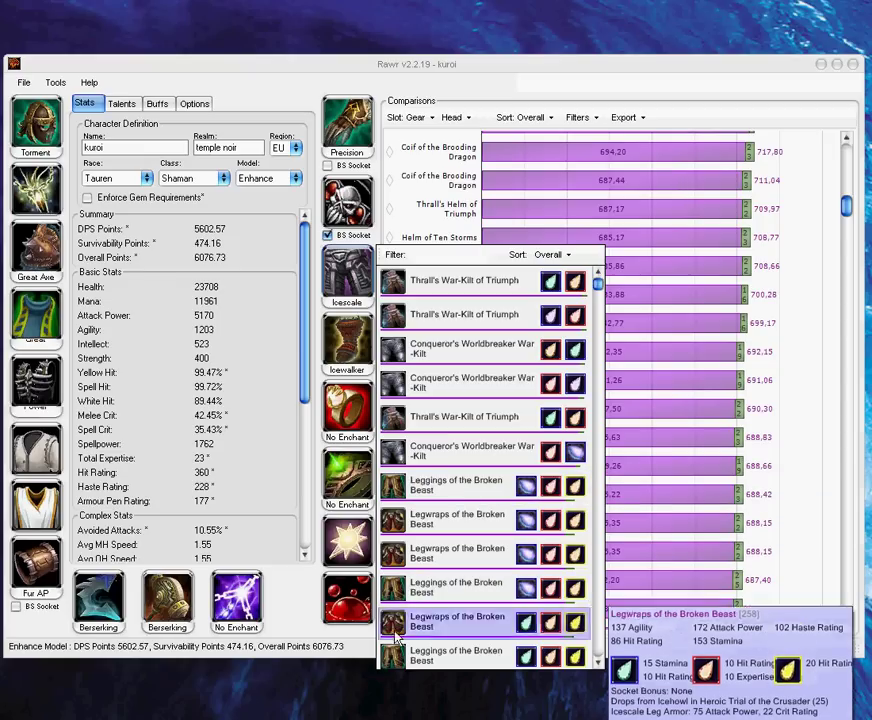
{"action": "mouse_move", "coordinate": [400, 660]}
{"action": "scroll", "coordinate": [480, 650], "scroll_direction": "down", "scroll_amount": 1}
{"action": "scroll", "coordinate": [471, 638], "scroll_direction": "down", "scroll_amount": 1}
{"action": "scroll", "coordinate": [471, 620], "scroll_direction": "up", "scroll_amount": 1}
{"action": "mouse_move", "coordinate": [423, 407]}
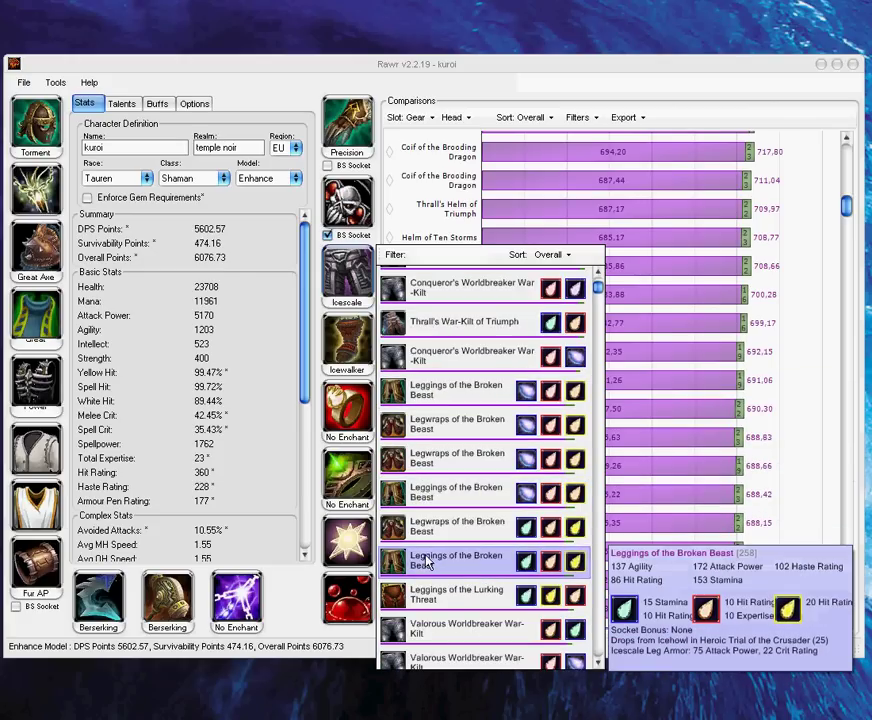
{"action": "mouse_move", "coordinate": [420, 462]}
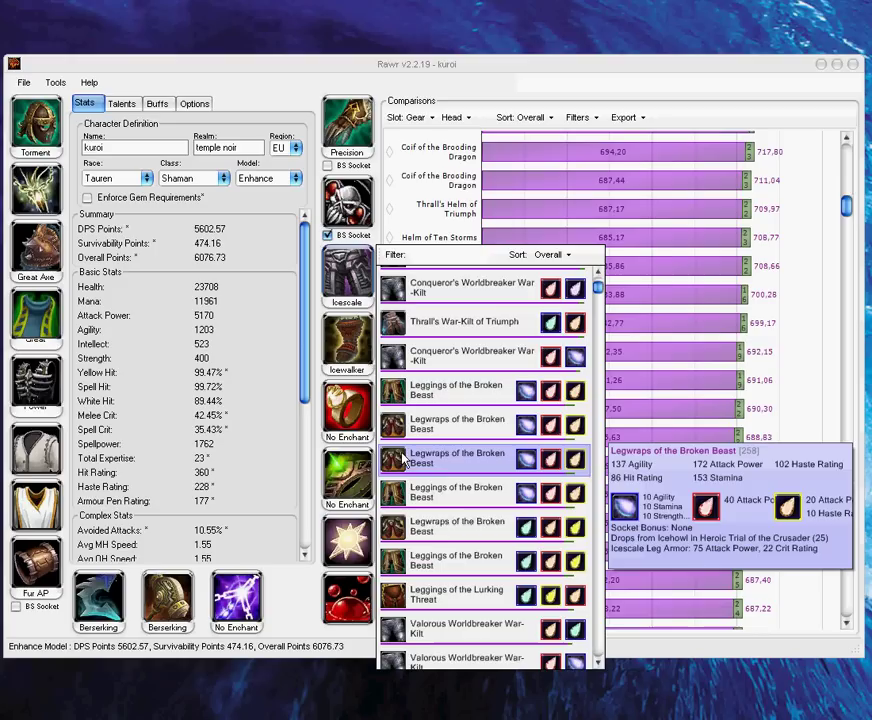
{"action": "mouse_move", "coordinate": [455, 432]}
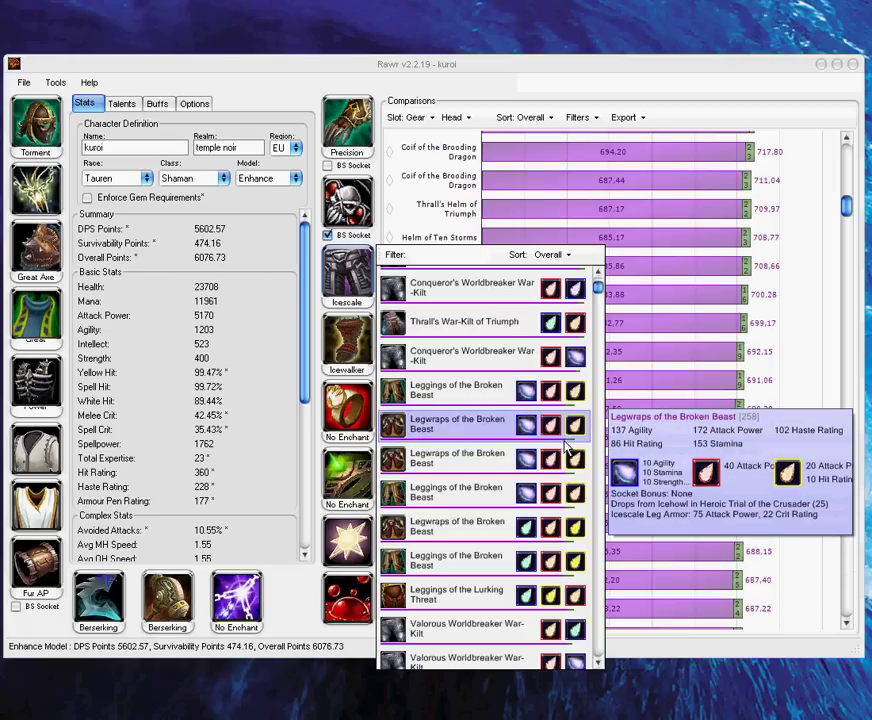
{"action": "left_click", "coordinate": [784, 292]}
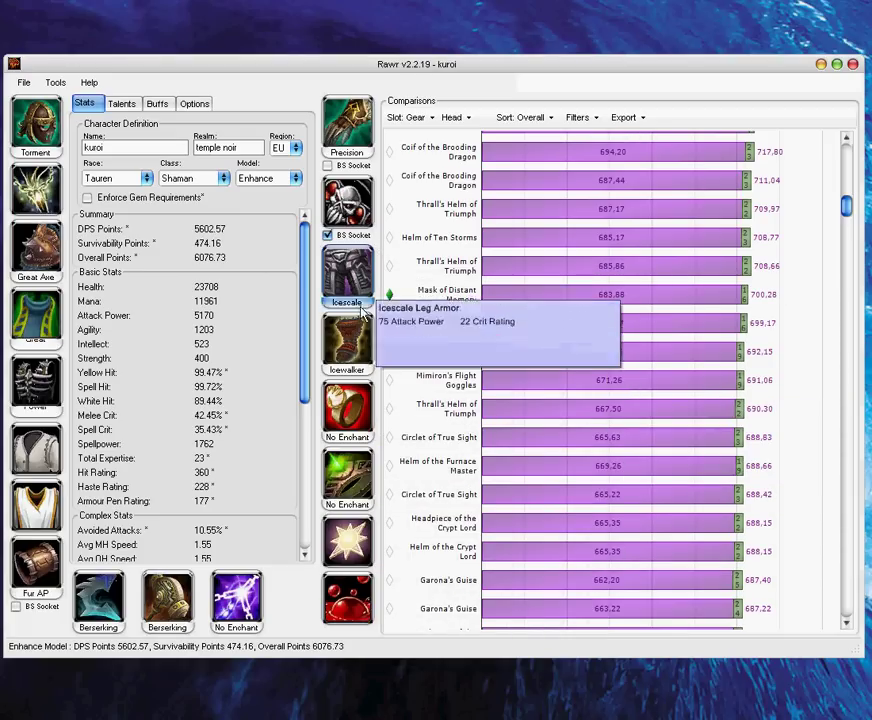
- Browse the ranked replacements for the equipped leg armor down to Gored Hide Legguards and examine its stats
{"action": "left_click", "coordinate": [344, 285]}
{"action": "scroll", "coordinate": [530, 392], "scroll_direction": "down", "scroll_amount": 2}
{"action": "scroll", "coordinate": [530, 392], "scroll_direction": "down", "scroll_amount": 4}
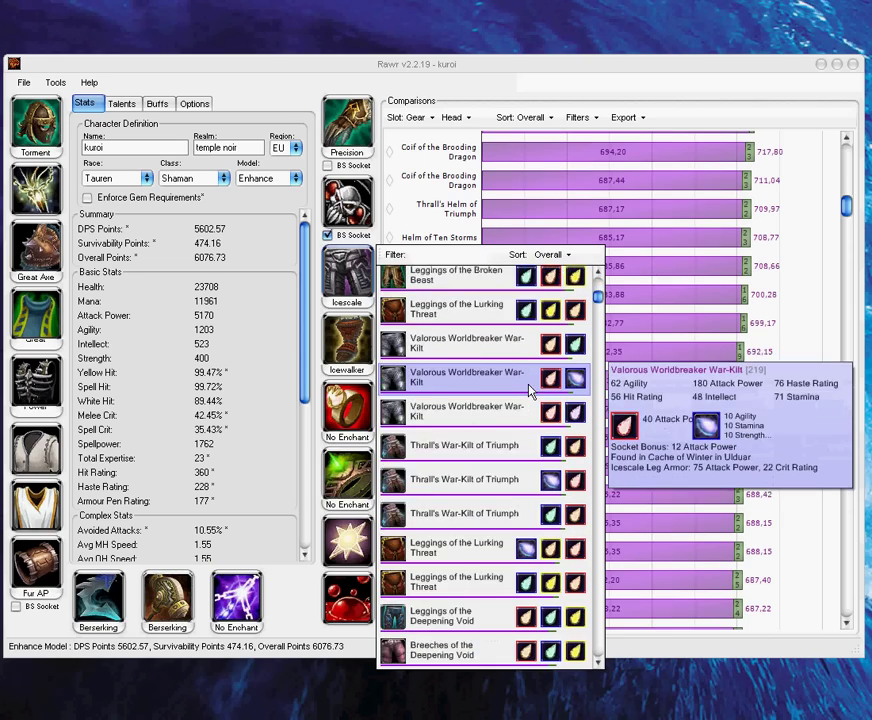
{"action": "scroll", "coordinate": [530, 392], "scroll_direction": "down", "scroll_amount": 1}
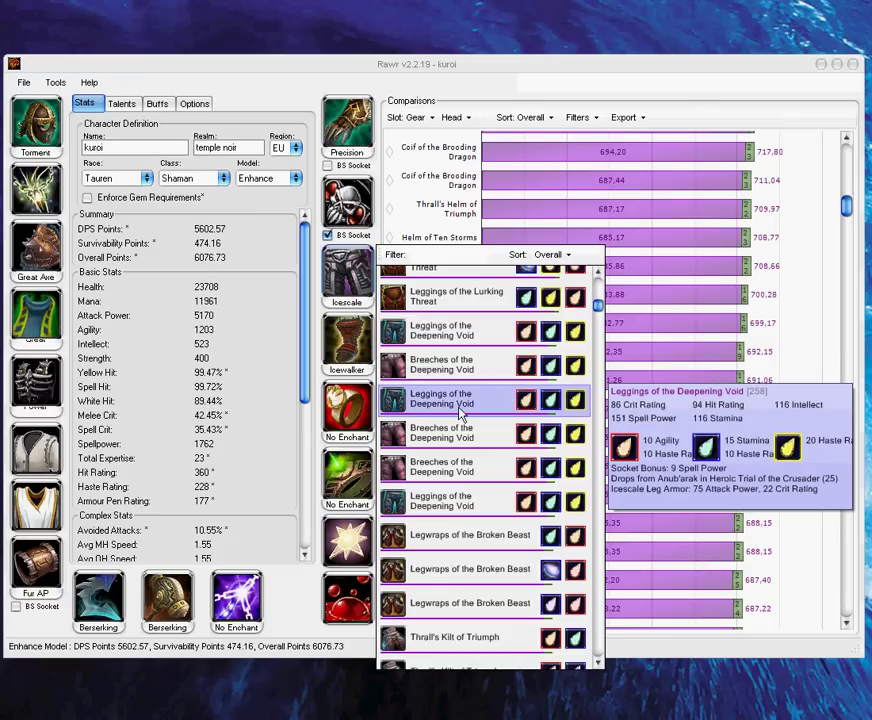
{"action": "scroll", "coordinate": [461, 412], "scroll_direction": "down", "scroll_amount": 4}
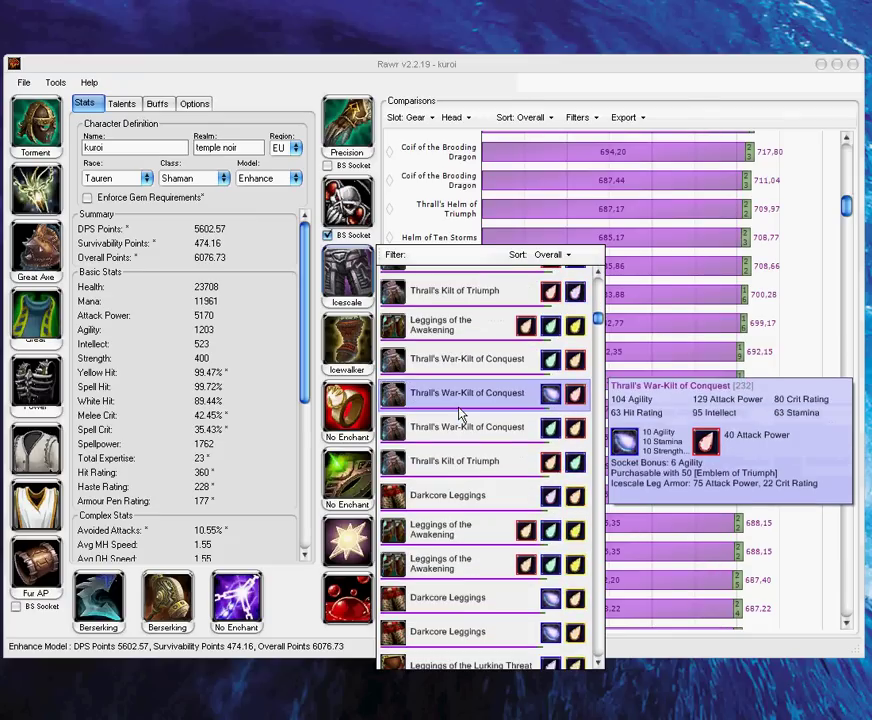
{"action": "scroll", "coordinate": [461, 412], "scroll_direction": "down", "scroll_amount": 9}
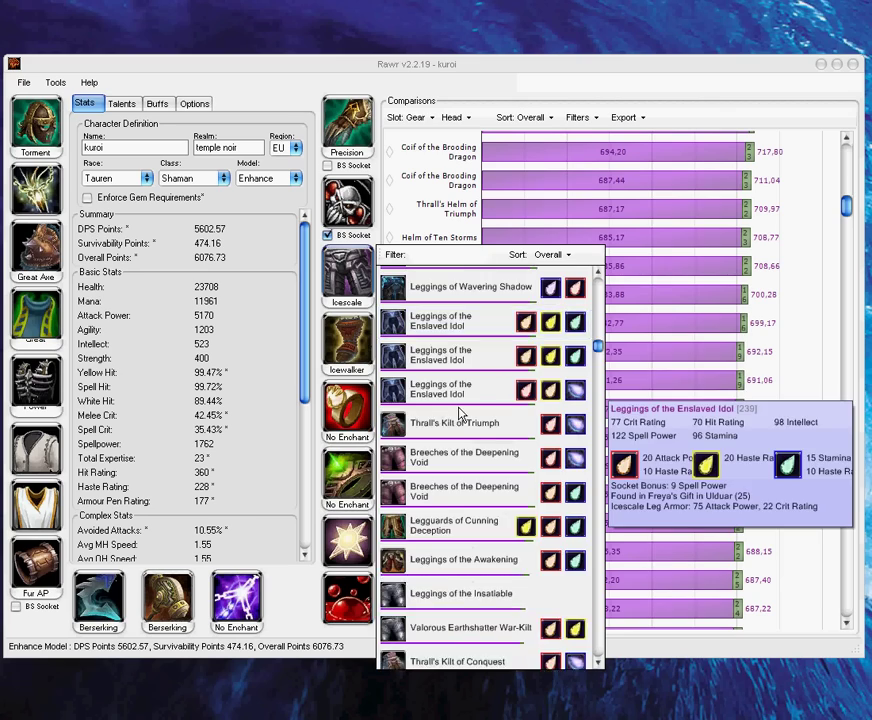
{"action": "scroll", "coordinate": [465, 420], "scroll_direction": "down", "scroll_amount": 8}
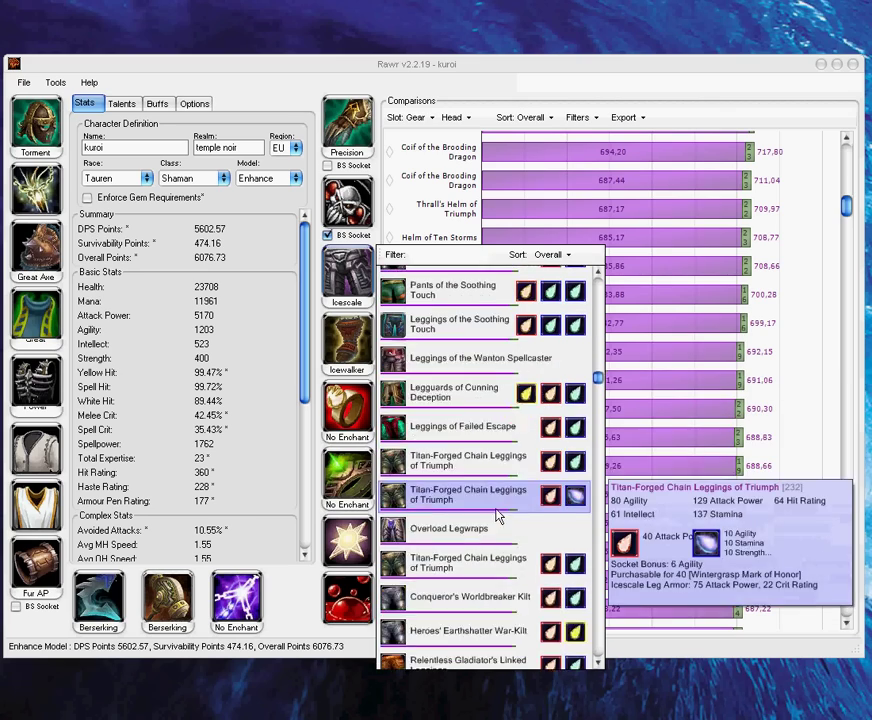
{"action": "scroll", "coordinate": [497, 515], "scroll_direction": "down", "scroll_amount": 4}
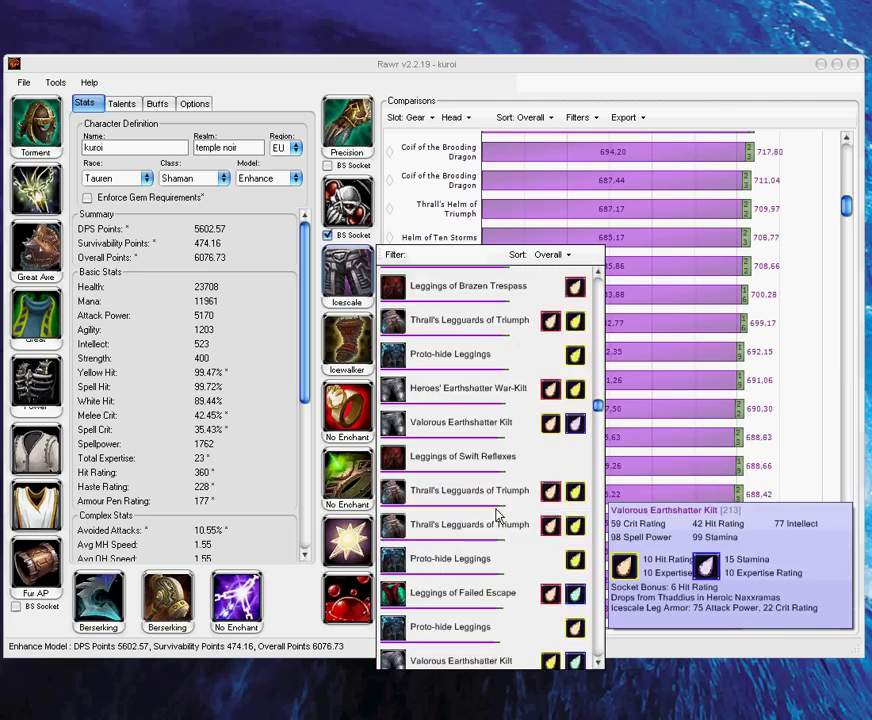
{"action": "scroll", "coordinate": [497, 515], "scroll_direction": "down", "scroll_amount": 5}
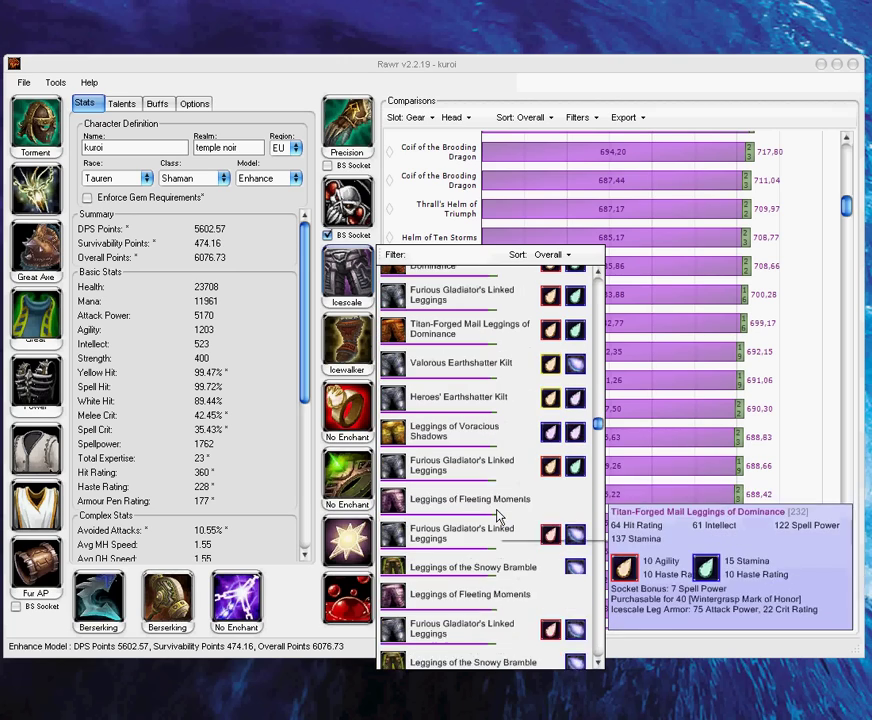
{"action": "scroll", "coordinate": [496, 558], "scroll_direction": "down", "scroll_amount": 5}
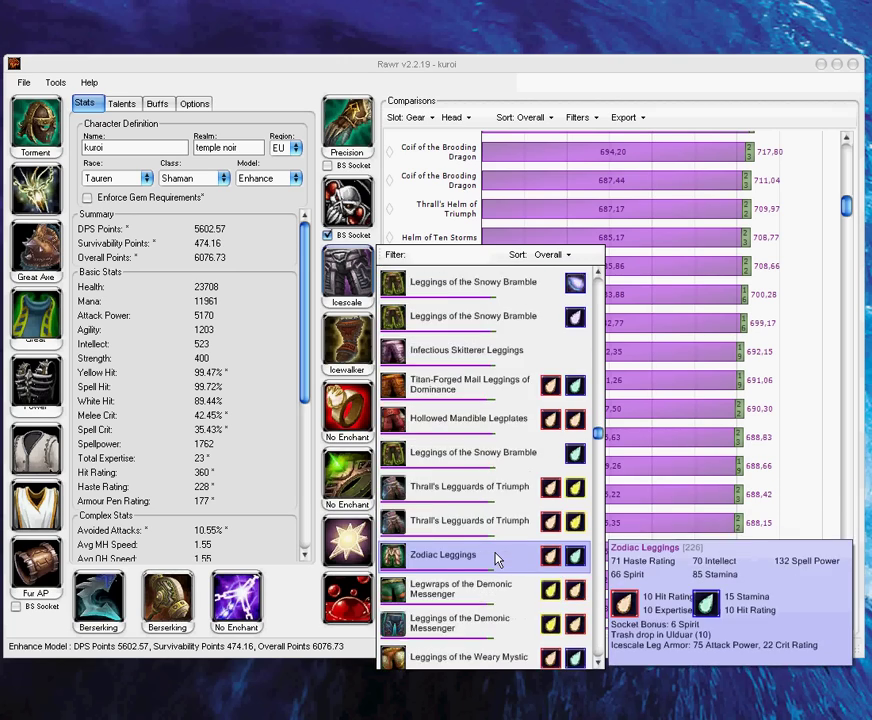
{"action": "scroll", "coordinate": [497, 558], "scroll_direction": "down", "scroll_amount": 5}
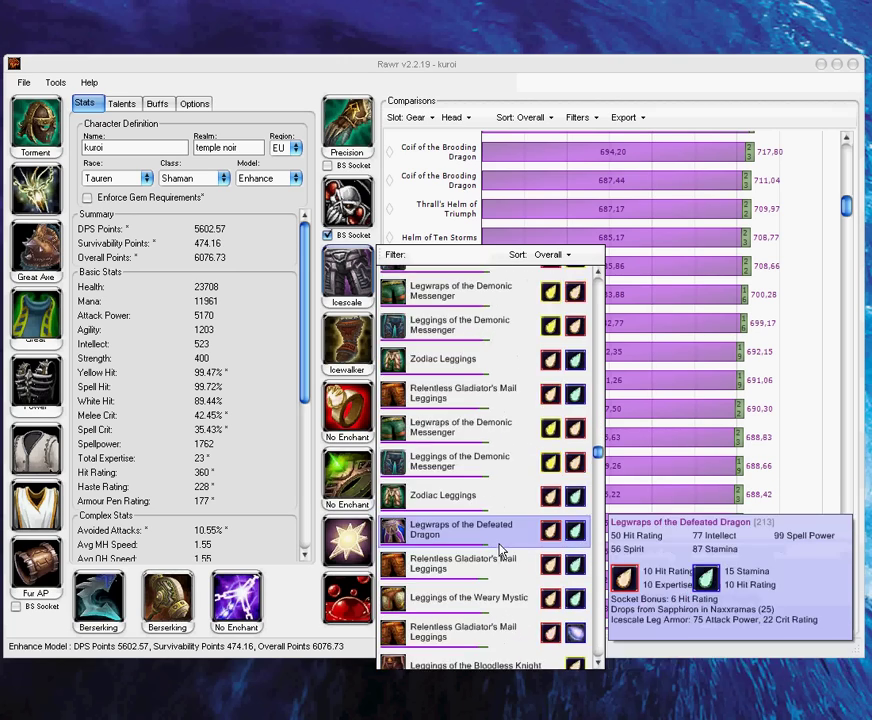
{"action": "scroll", "coordinate": [502, 551], "scroll_direction": "down", "scroll_amount": 5}
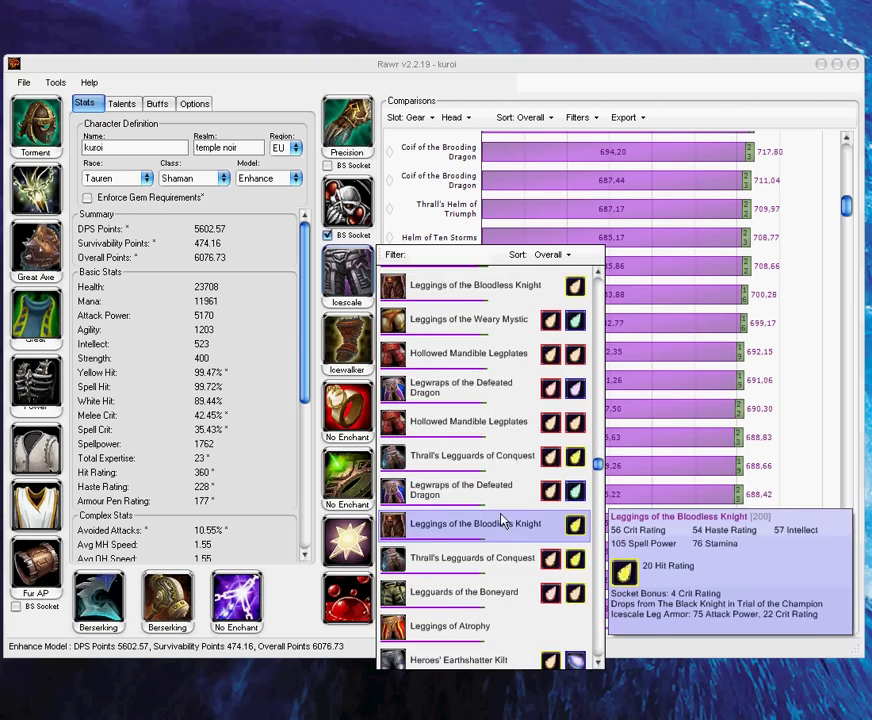
{"action": "scroll", "coordinate": [502, 520], "scroll_direction": "down", "scroll_amount": 6}
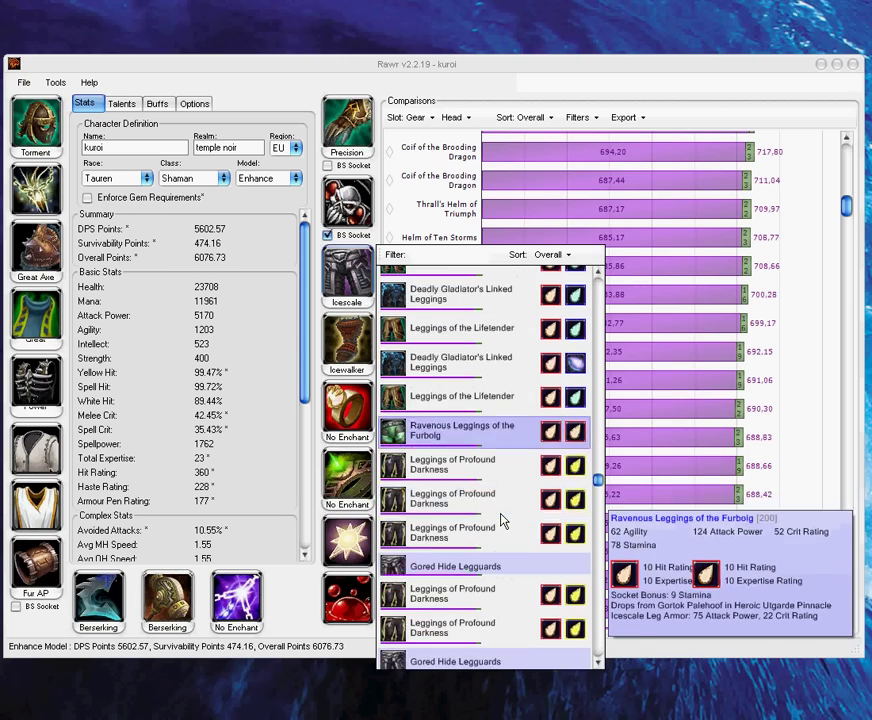
{"action": "scroll", "coordinate": [502, 520], "scroll_direction": "down", "scroll_amount": 3}
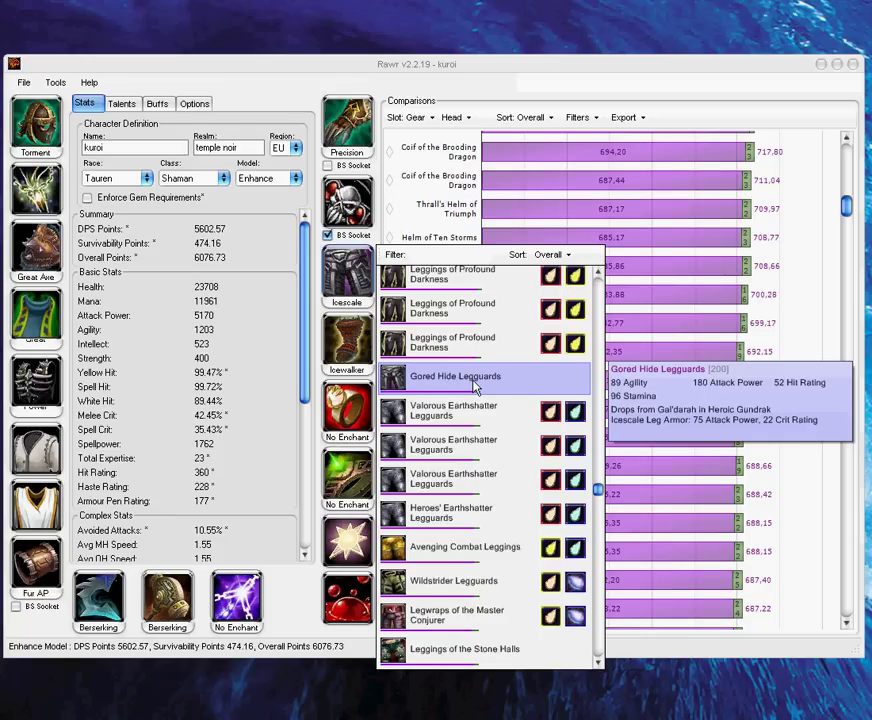
- Go back up the leg armor ranking to Leggings of the Tireless Sentry and inspect its stats, gems and source
{"action": "scroll", "coordinate": [475, 388], "scroll_direction": "up", "scroll_amount": 10}
{"action": "scroll", "coordinate": [475, 388], "scroll_direction": "up", "scroll_amount": 10}
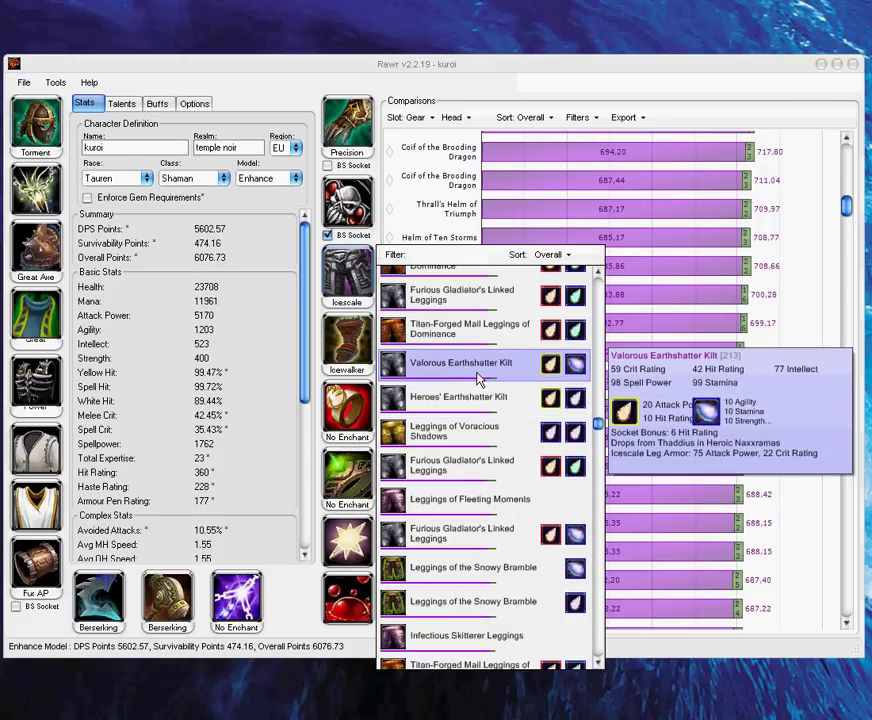
{"action": "scroll", "coordinate": [491, 378], "scroll_direction": "up", "scroll_amount": 1}
{"action": "scroll", "coordinate": [488, 376], "scroll_direction": "up", "scroll_amount": 4}
{"action": "scroll", "coordinate": [462, 497], "scroll_direction": "up", "scroll_amount": 8}
{"action": "scroll", "coordinate": [469, 451], "scroll_direction": "up", "scroll_amount": 10}
{"action": "scroll", "coordinate": [468, 451], "scroll_direction": "up", "scroll_amount": 10}
{"action": "scroll", "coordinate": [468, 451], "scroll_direction": "up", "scroll_amount": 3}
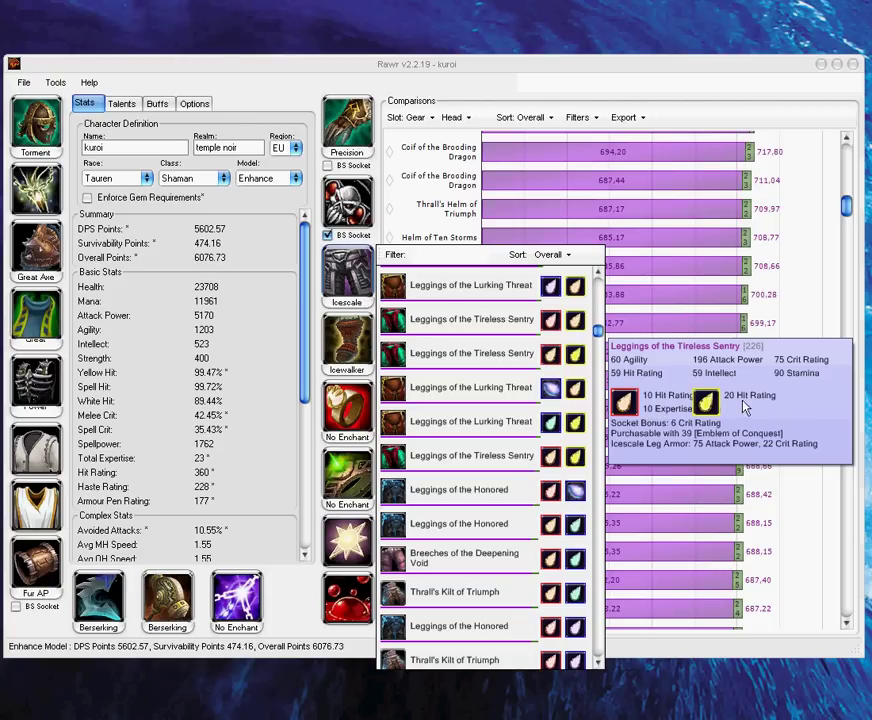
{"action": "mouse_move", "coordinate": [460, 330]}
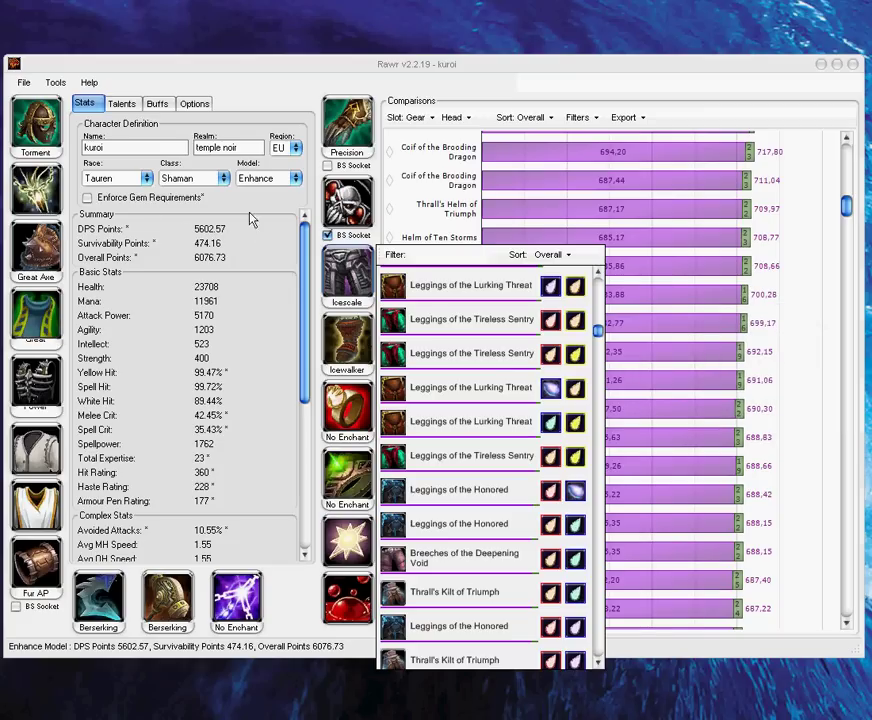
- Close the leg armor list and switch the gear comparison chart to the Legs slot
{"action": "left_click", "coordinate": [818, 166]}
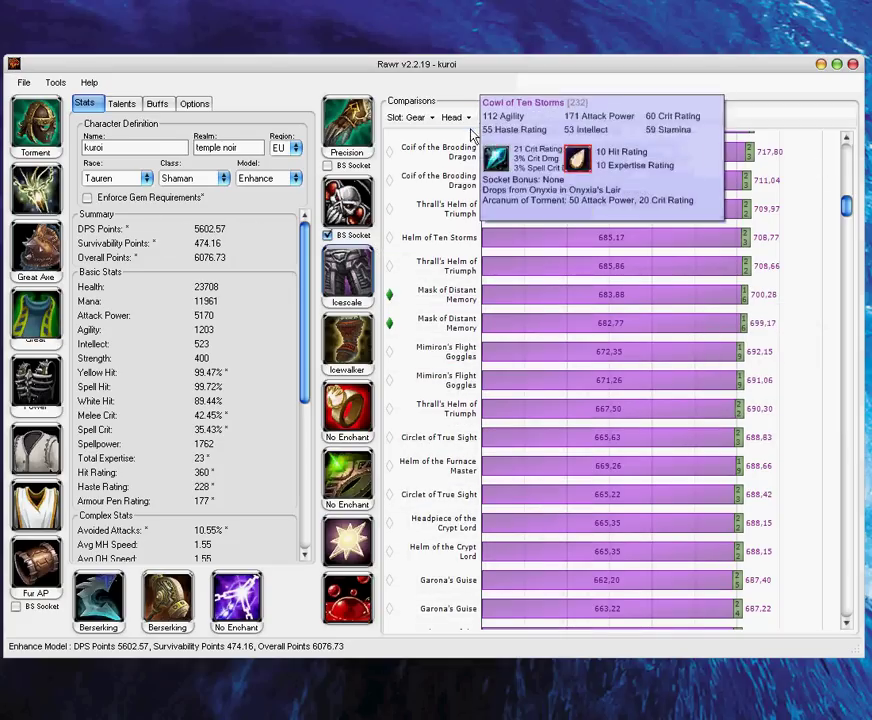
{"action": "left_click", "coordinate": [455, 117]}
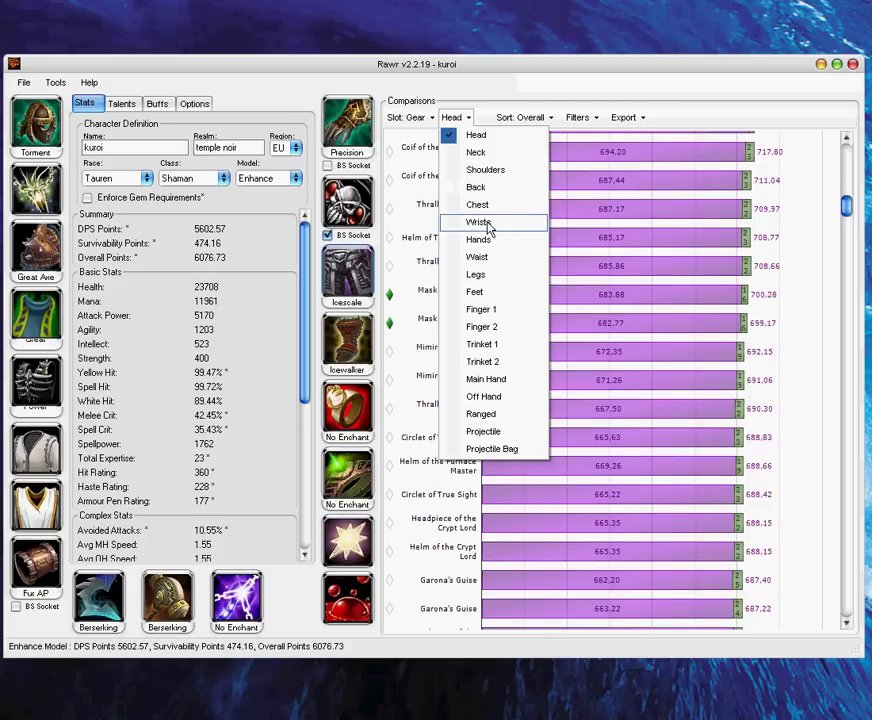
{"action": "left_click", "coordinate": [483, 274]}
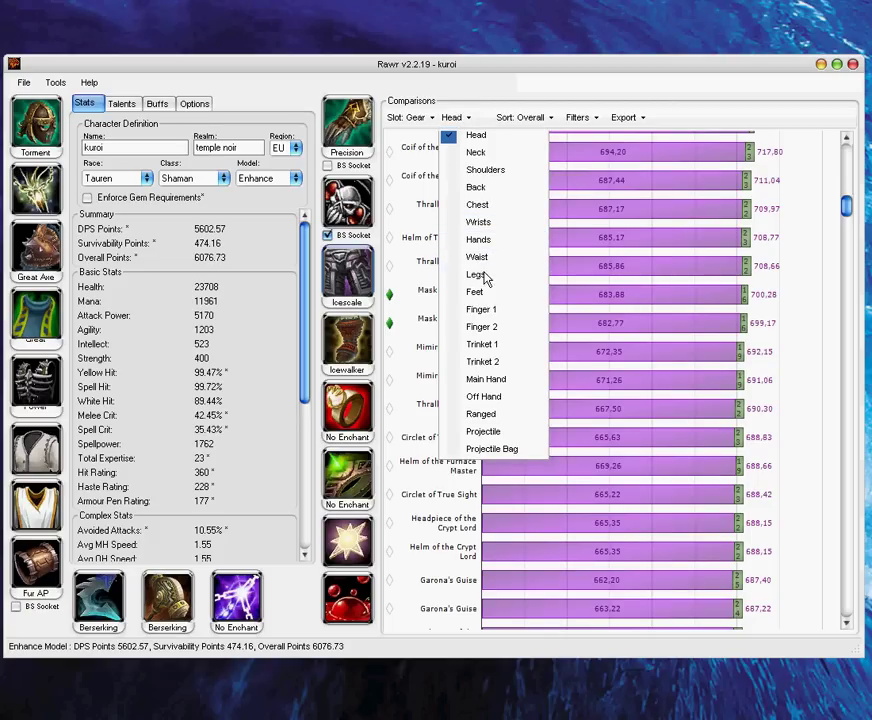
- Try to open the Wowhead page of Leggings of the Tireless Sentry from the leg armor replacements
{"action": "left_click", "coordinate": [345, 262]}
{"action": "scroll", "coordinate": [452, 470], "scroll_direction": "up", "scroll_amount": 1}
{"action": "scroll", "coordinate": [452, 470], "scroll_direction": "down", "scroll_amount": 5}
{"action": "scroll", "coordinate": [452, 470], "scroll_direction": "down", "scroll_amount": 8}
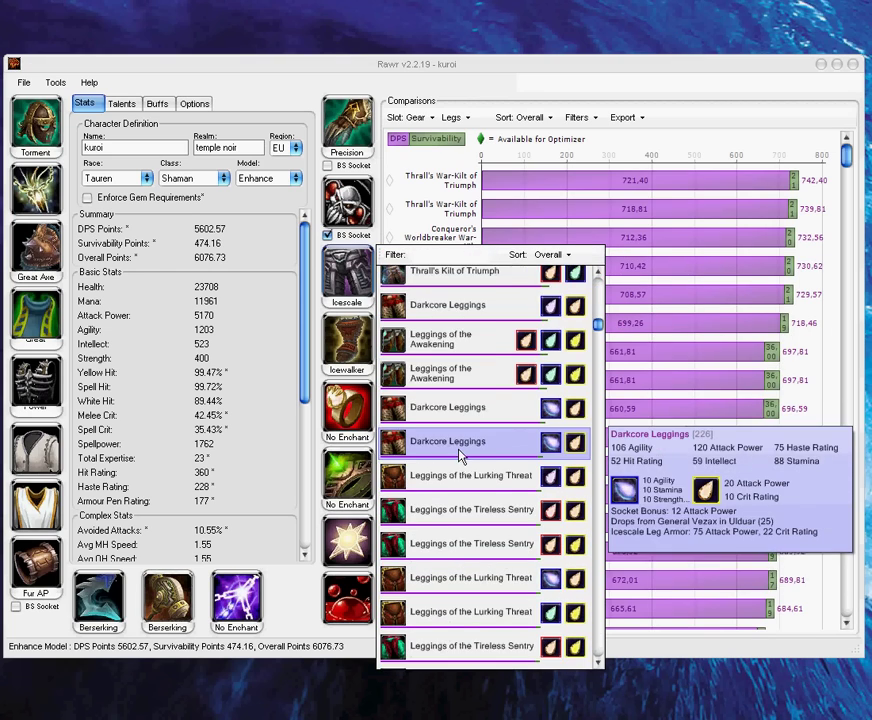
{"action": "scroll", "coordinate": [460, 456], "scroll_direction": "down", "scroll_amount": 1}
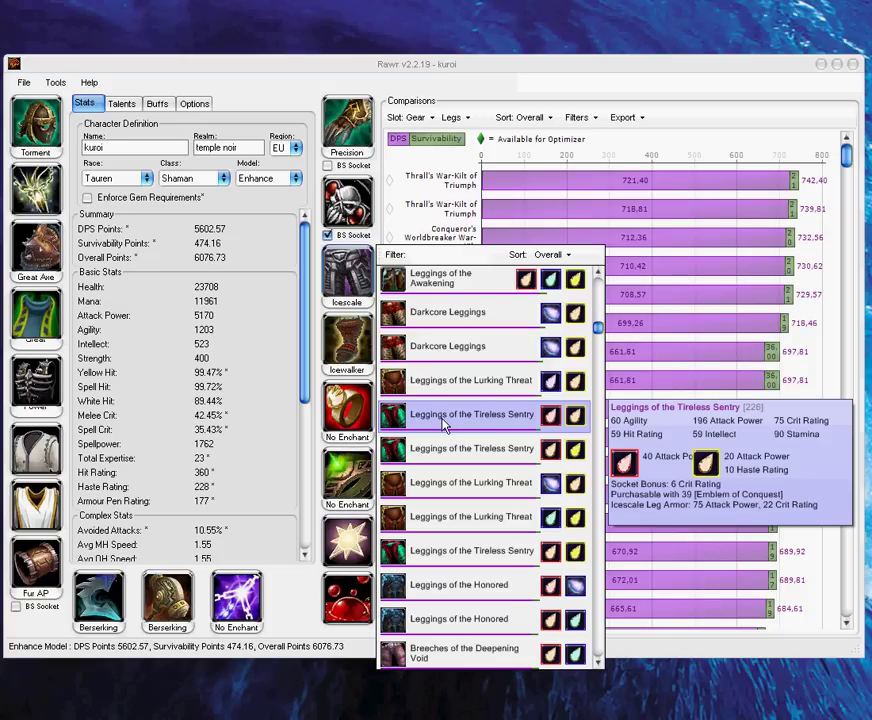
{"action": "right_click", "coordinate": [443, 424]}
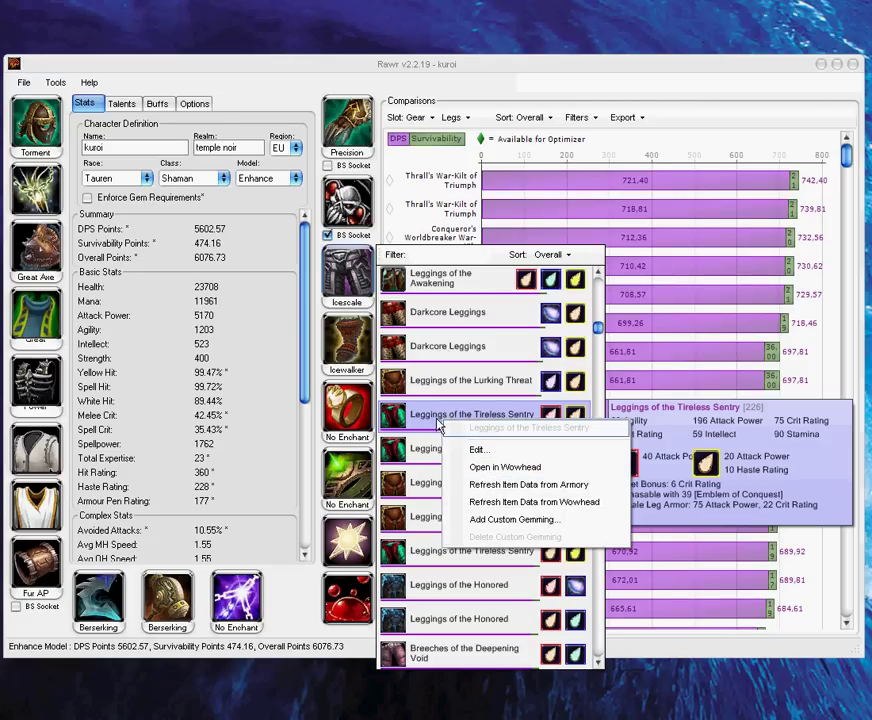
{"action": "left_click", "coordinate": [503, 469]}
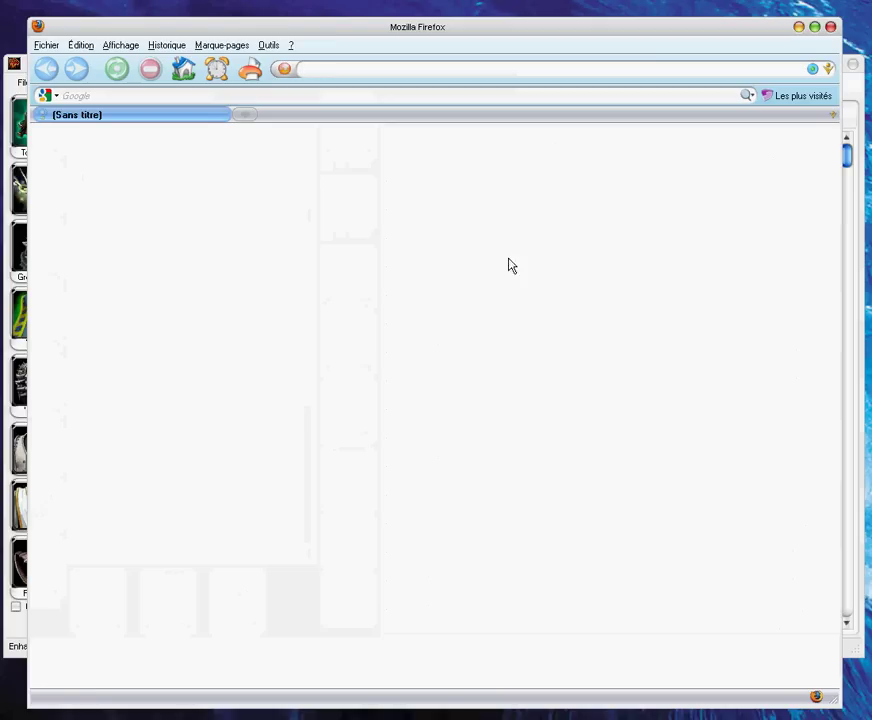
{"action": "left_click", "coordinate": [799, 28]}
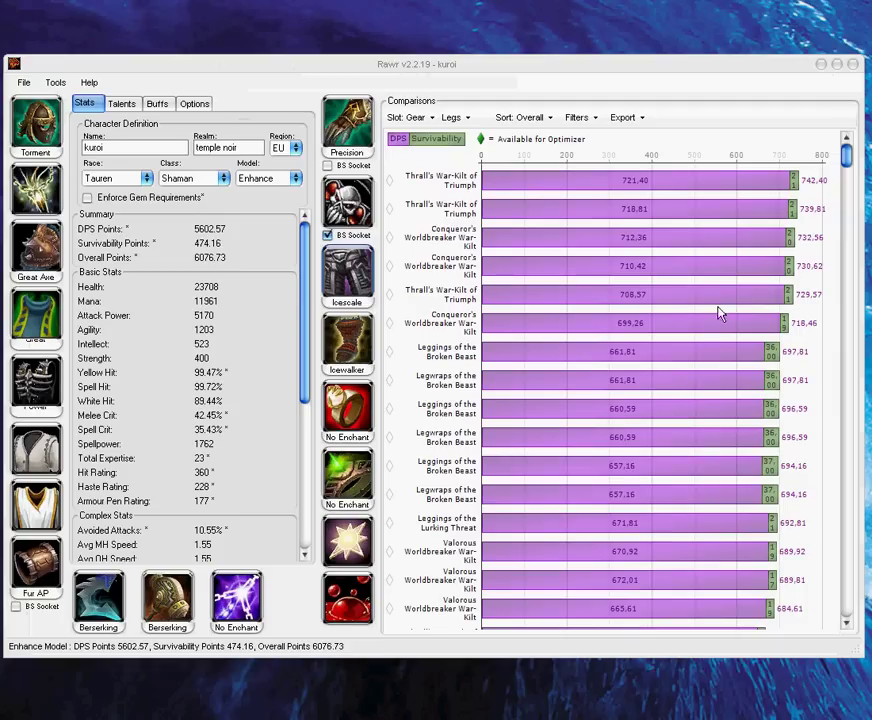
- Open Leggings of the Tireless Sentry in Wowhead from the leg armor replacements and close the blank browser tab
{"action": "left_click", "coordinate": [352, 458]}
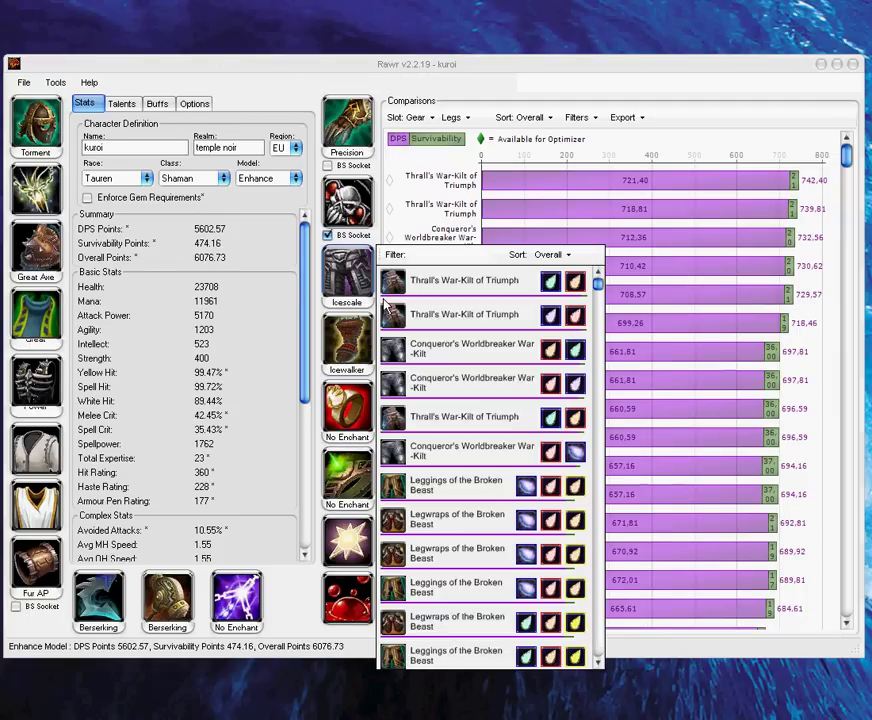
{"action": "scroll", "coordinate": [463, 514], "scroll_direction": "down", "scroll_amount": 5}
{"action": "scroll", "coordinate": [463, 514], "scroll_direction": "down", "scroll_amount": 4}
{"action": "right_click", "coordinate": [476, 324]}
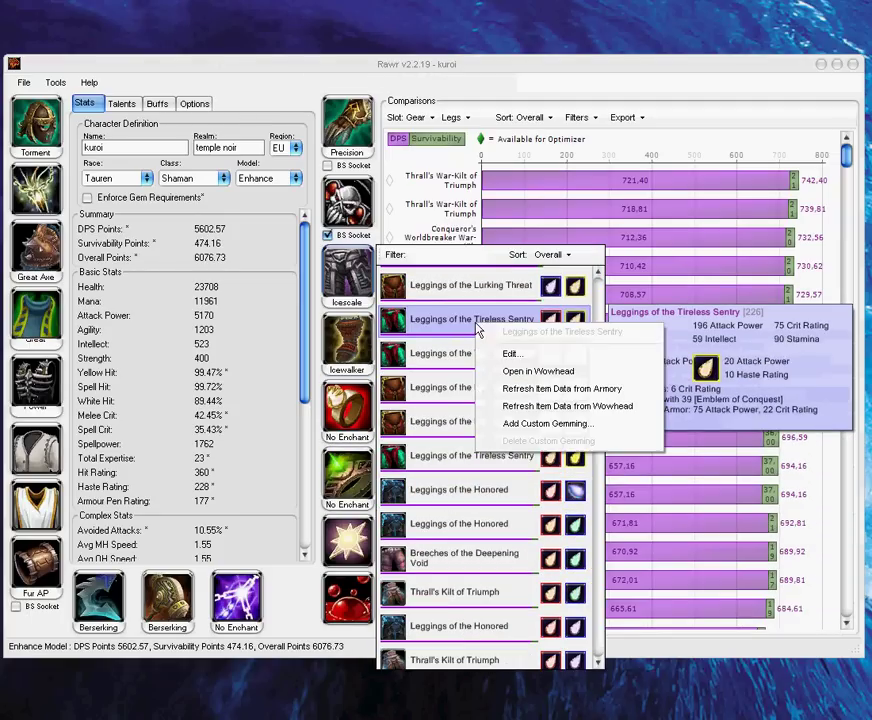
{"action": "left_click", "coordinate": [540, 372]}
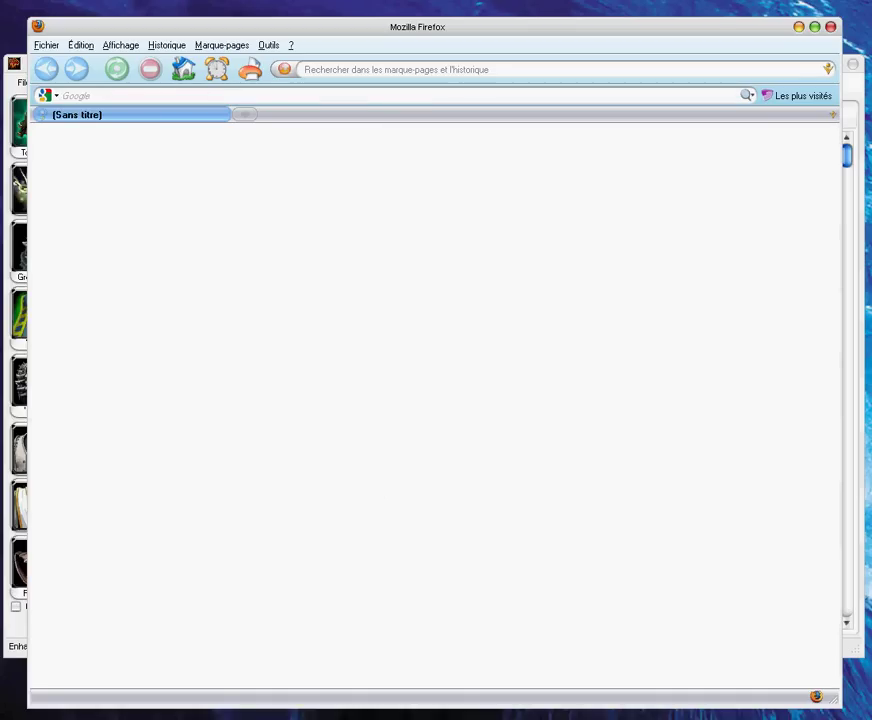
{"action": "mouse_move", "coordinate": [504, 150]}
{"action": "left_mouse_down"}
{"action": "mouse_move", "coordinate": [298, 113]}
{"action": "mouse_move", "coordinate": [251, 123]}
{"action": "left_mouse_up"}
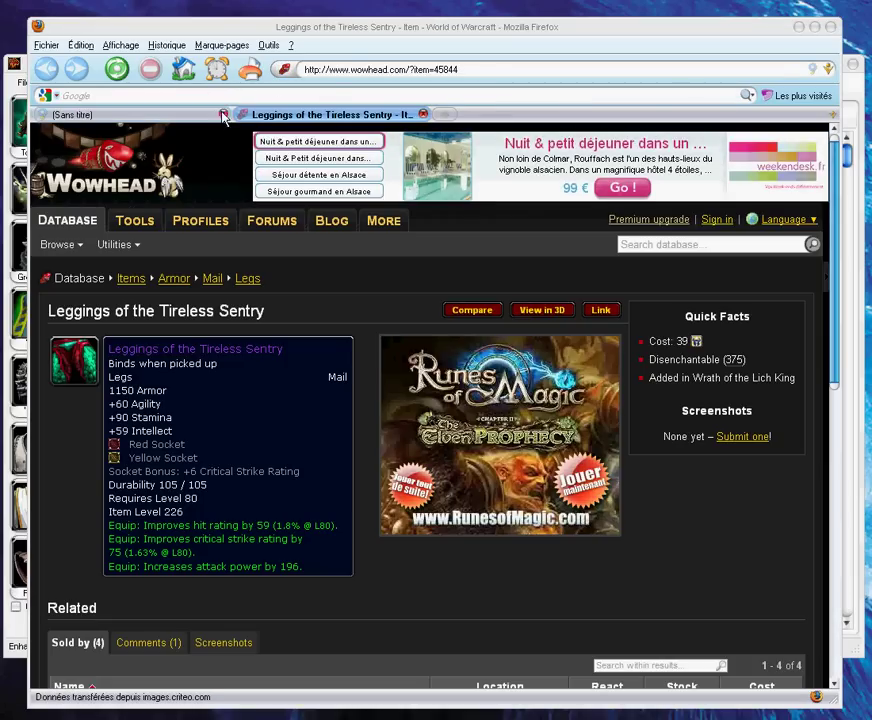
{"action": "left_click", "coordinate": [223, 115]}
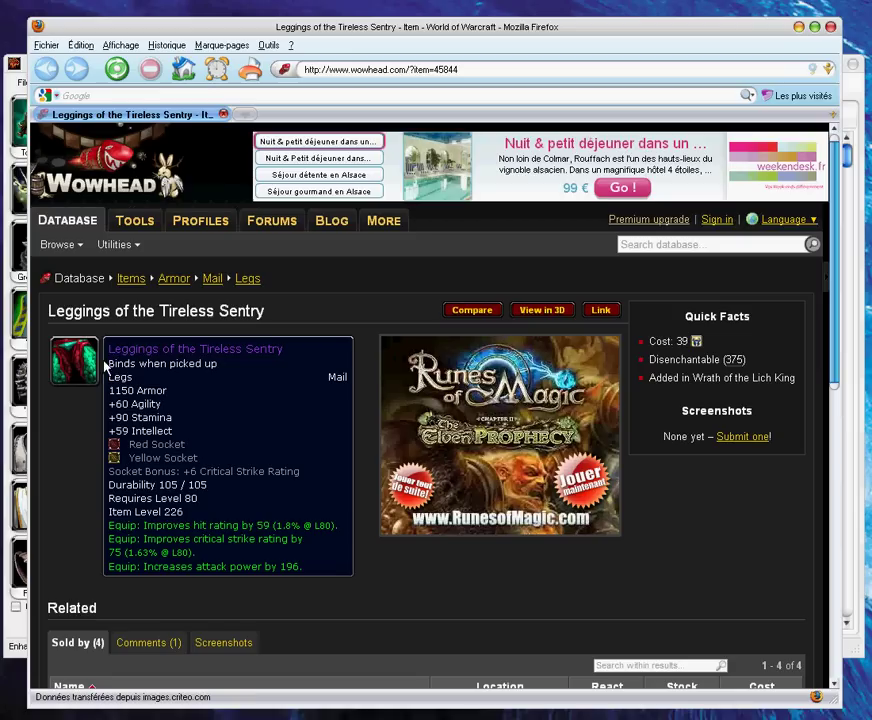
- Switch the Wowhead item page to Français, look over the item's French name and details, and close the browser
{"action": "mouse_move", "coordinate": [810, 228]}
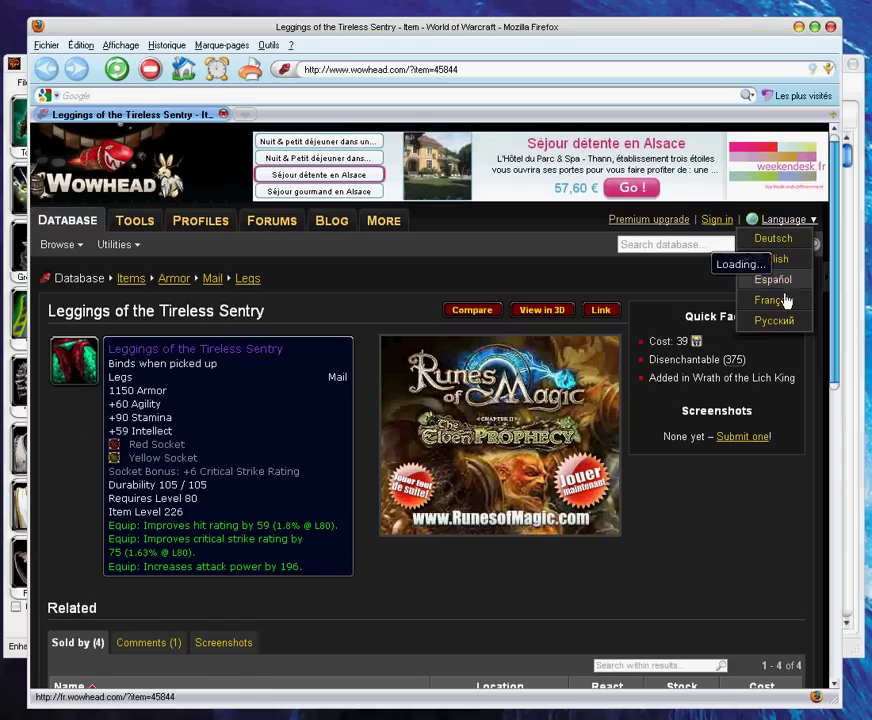
{"action": "mouse_move", "coordinate": [783, 302]}
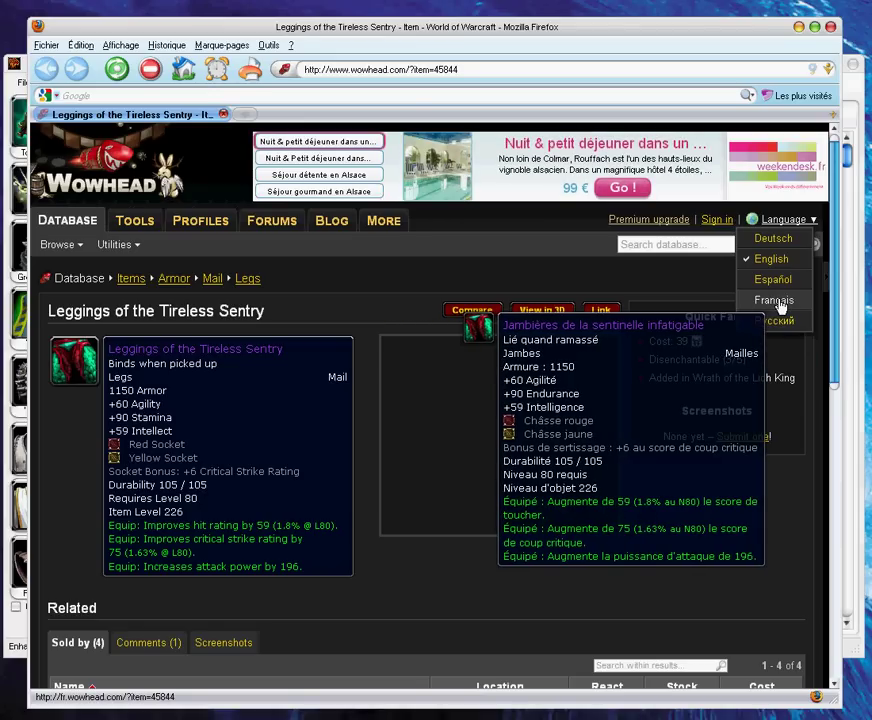
{"action": "left_click", "coordinate": [775, 301]}
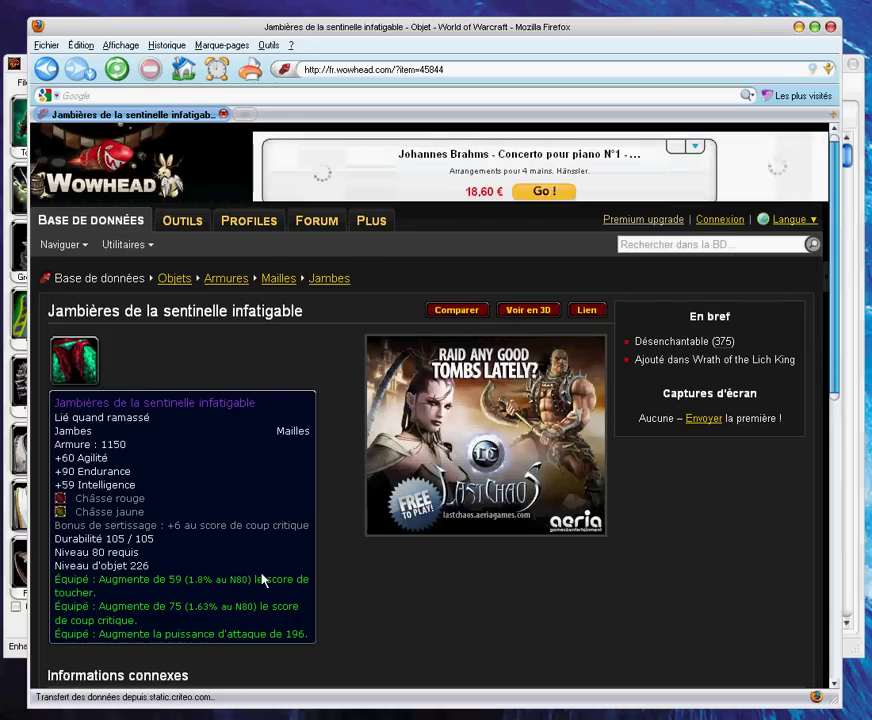
{"action": "scroll", "coordinate": [358, 510], "scroll_direction": "down", "scroll_amount": 4}
{"action": "scroll", "coordinate": [424, 497], "scroll_direction": "up", "scroll_amount": 4}
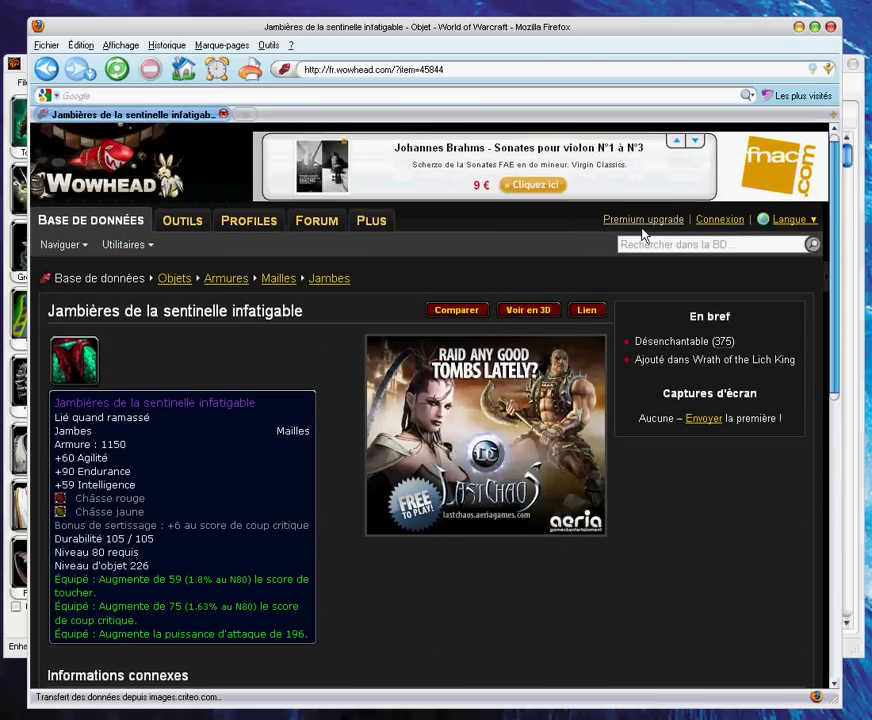
{"action": "left_click", "coordinate": [830, 27]}
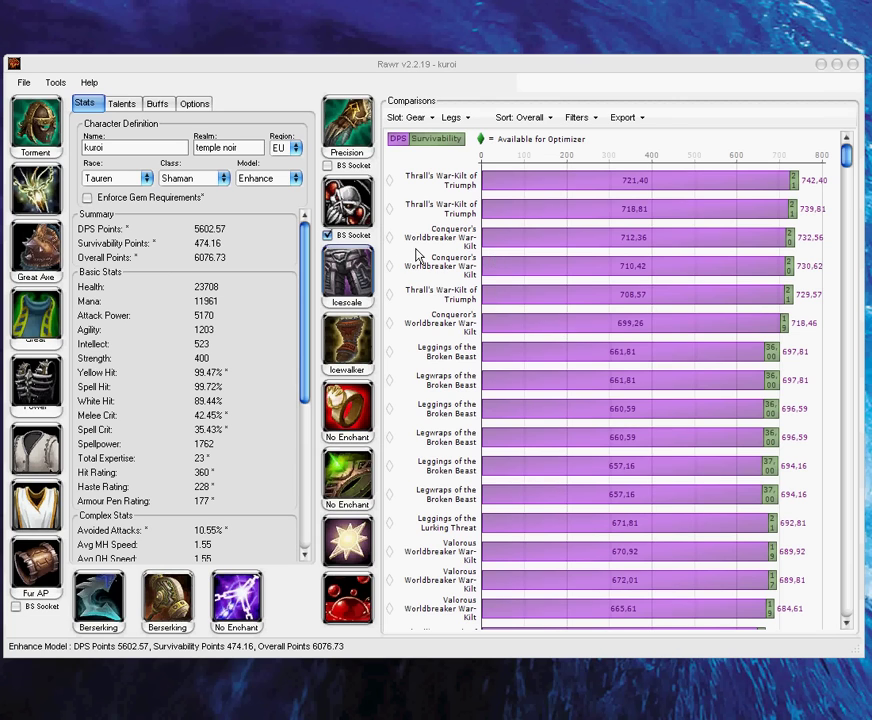
- Review Leggings of the Tireless Sentry in the leg armor list again, close the list and browse the Legs comparison chart
{"action": "left_click", "coordinate": [430, 278]}
{"action": "scroll", "coordinate": [432, 503], "scroll_direction": "down", "scroll_amount": 2}
{"action": "scroll", "coordinate": [432, 500], "scroll_direction": "down", "scroll_amount": 8}
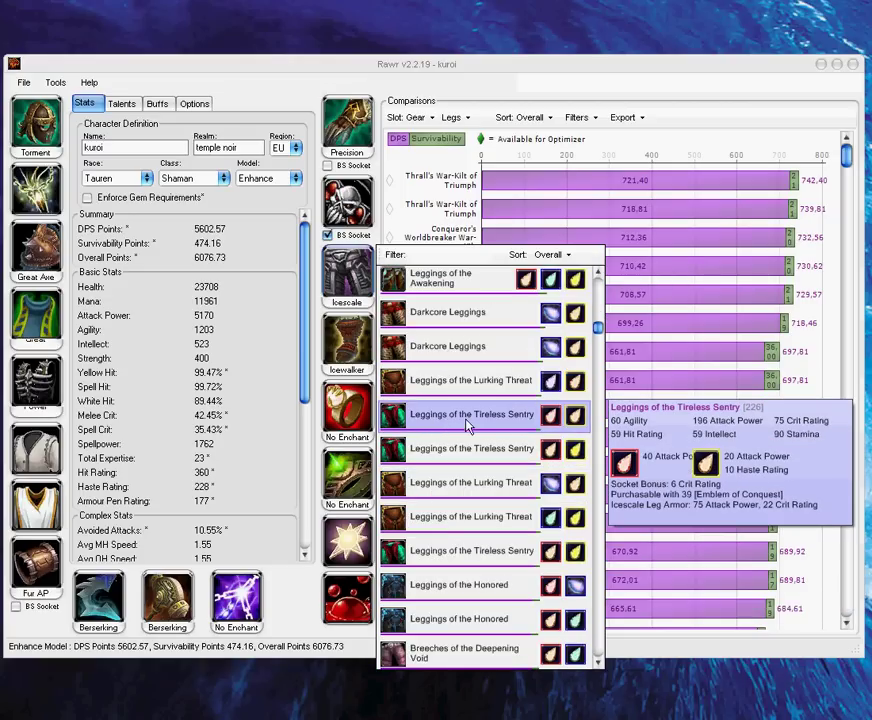
{"action": "left_click", "coordinate": [720, 369]}
{"action": "scroll", "coordinate": [699, 380], "scroll_direction": "down", "scroll_amount": 2}
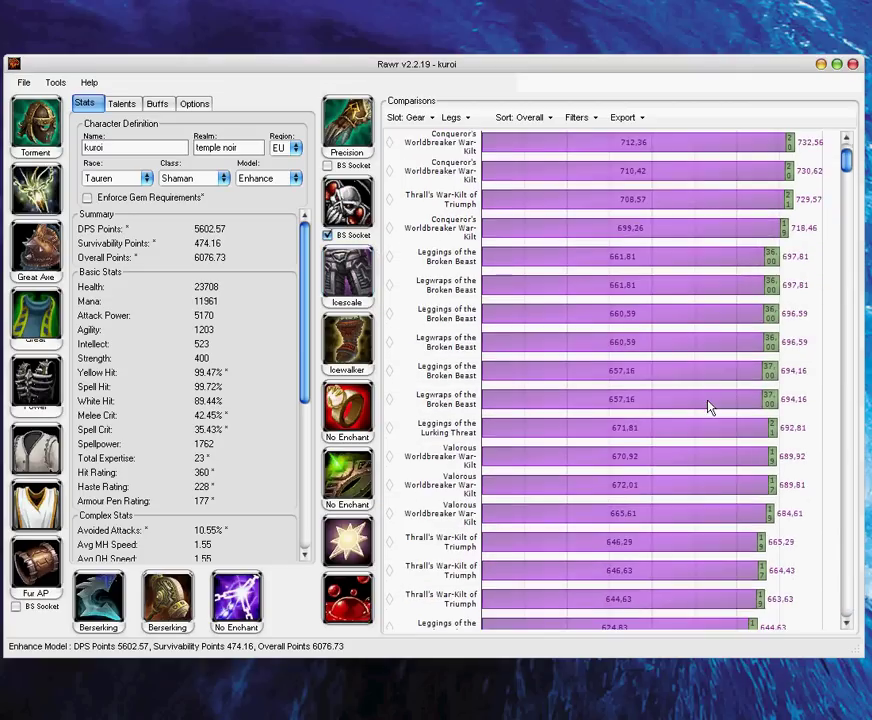
- Mark Leggings of the Tireless Sentry as available for the optimizer in the Legs comparison chart
{"action": "scroll", "coordinate": [657, 432], "scroll_direction": "down", "scroll_amount": 6}
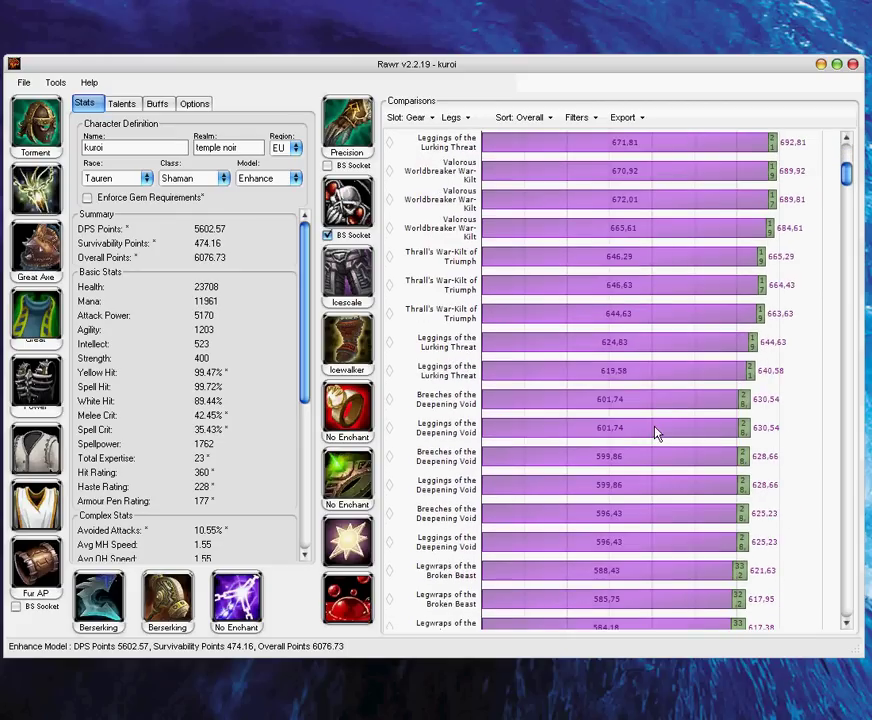
{"action": "scroll", "coordinate": [657, 432], "scroll_direction": "down", "scroll_amount": 2}
{"action": "scroll", "coordinate": [657, 432], "scroll_direction": "down", "scroll_amount": 5}
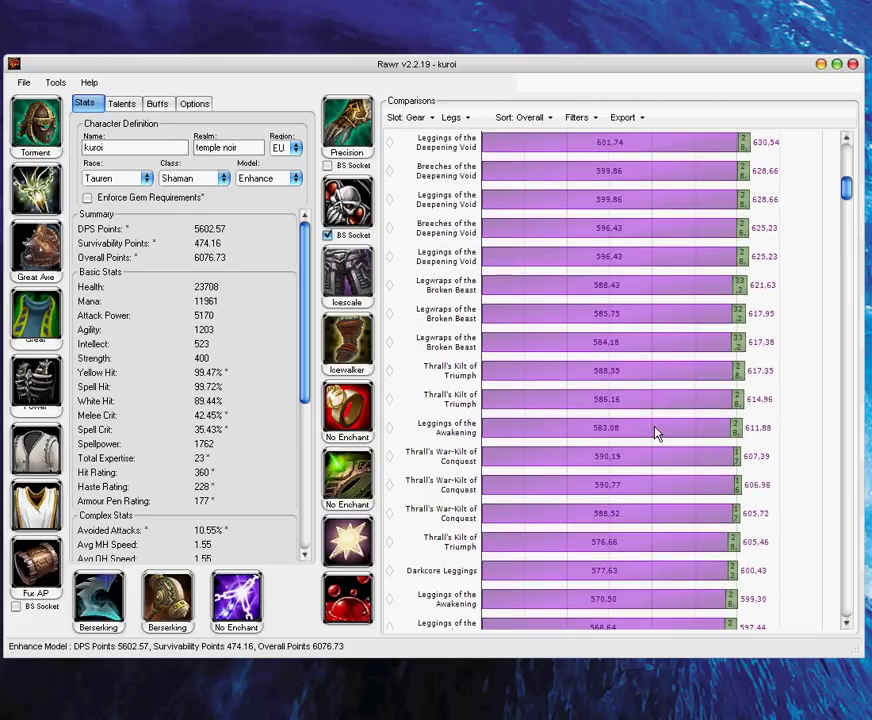
{"action": "scroll", "coordinate": [657, 432], "scroll_direction": "down", "scroll_amount": 5}
{"action": "scroll", "coordinate": [657, 432], "scroll_direction": "down", "scroll_amount": 2}
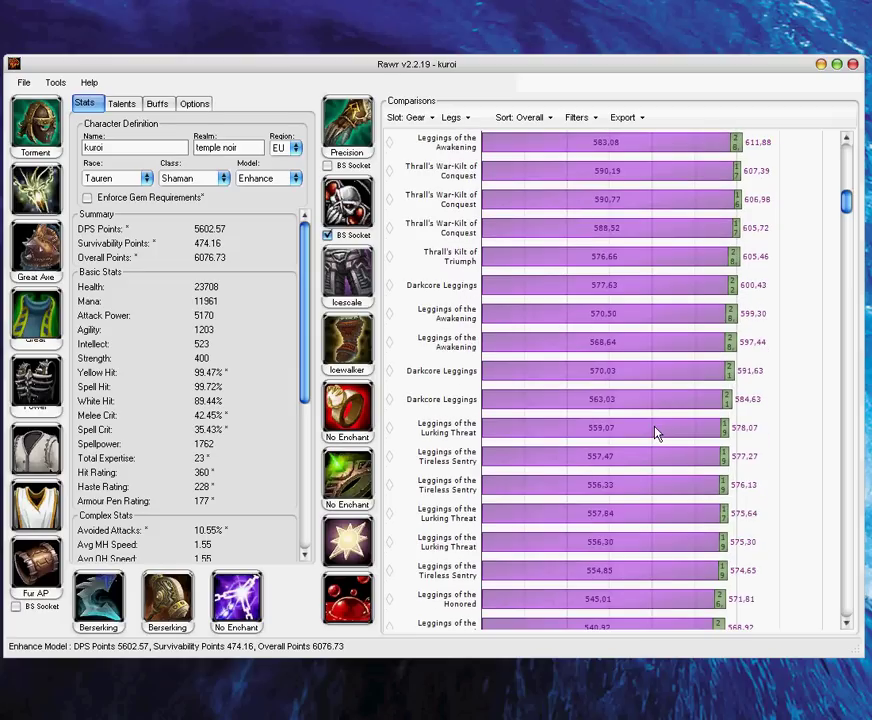
{"action": "mouse_move", "coordinate": [546, 465]}
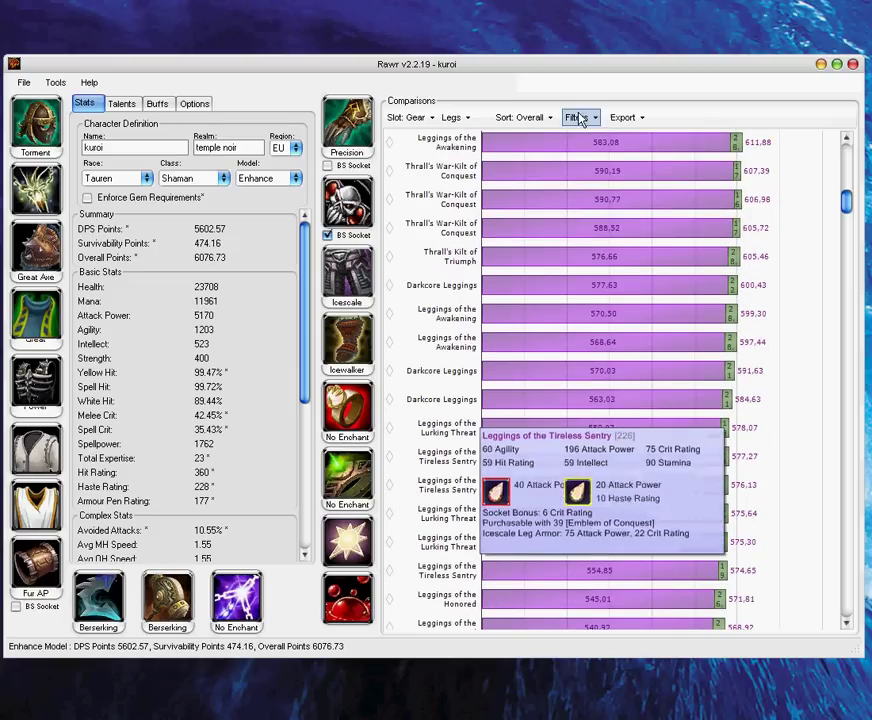
{"action": "left_click", "coordinate": [548, 118]}
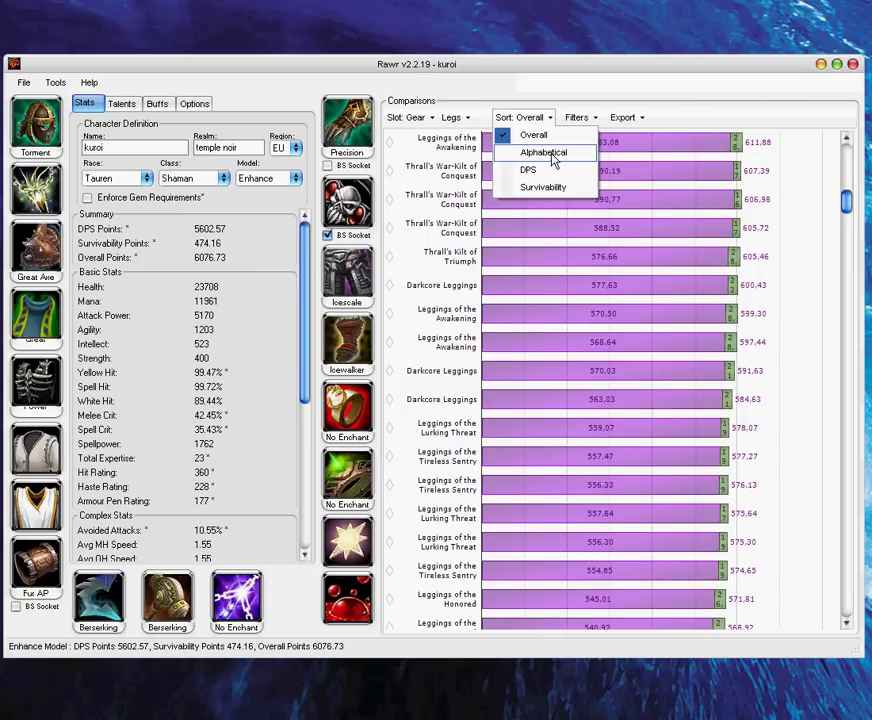
{"action": "left_click", "coordinate": [551, 117]}
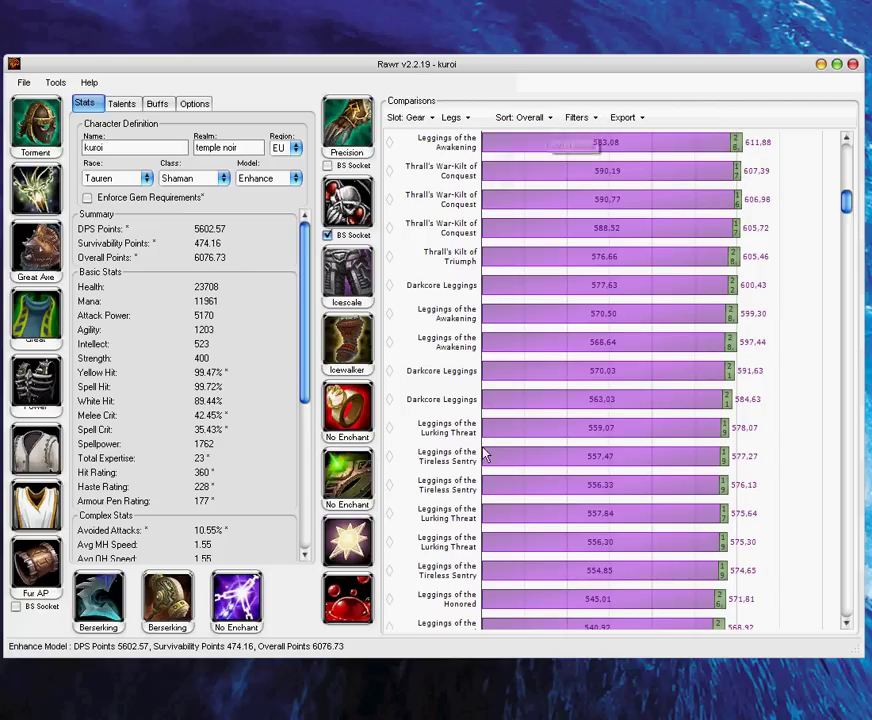
{"action": "mouse_move", "coordinate": [432, 478]}
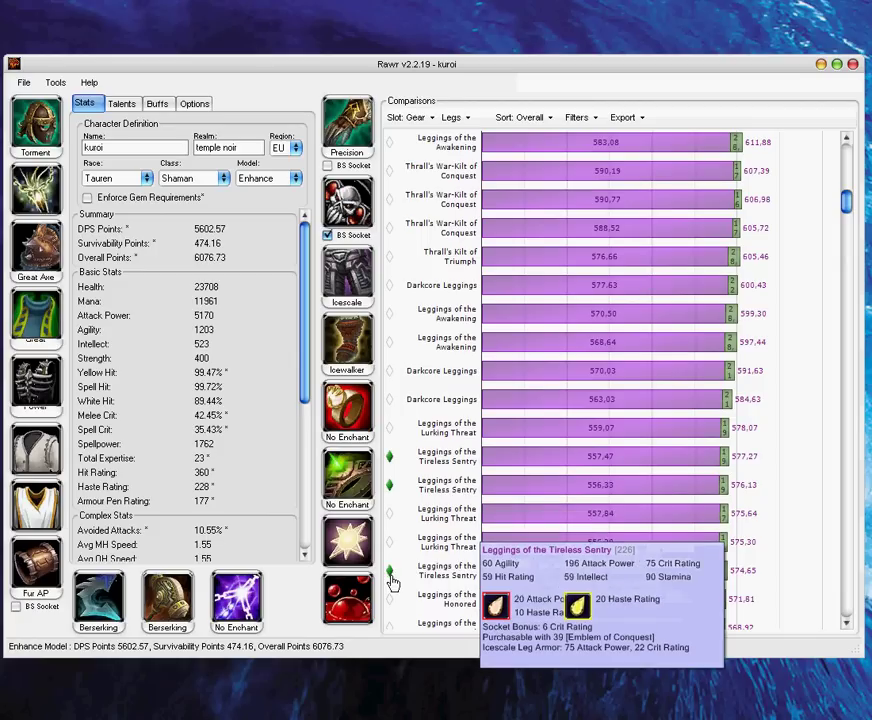
{"action": "left_click", "coordinate": [390, 486]}
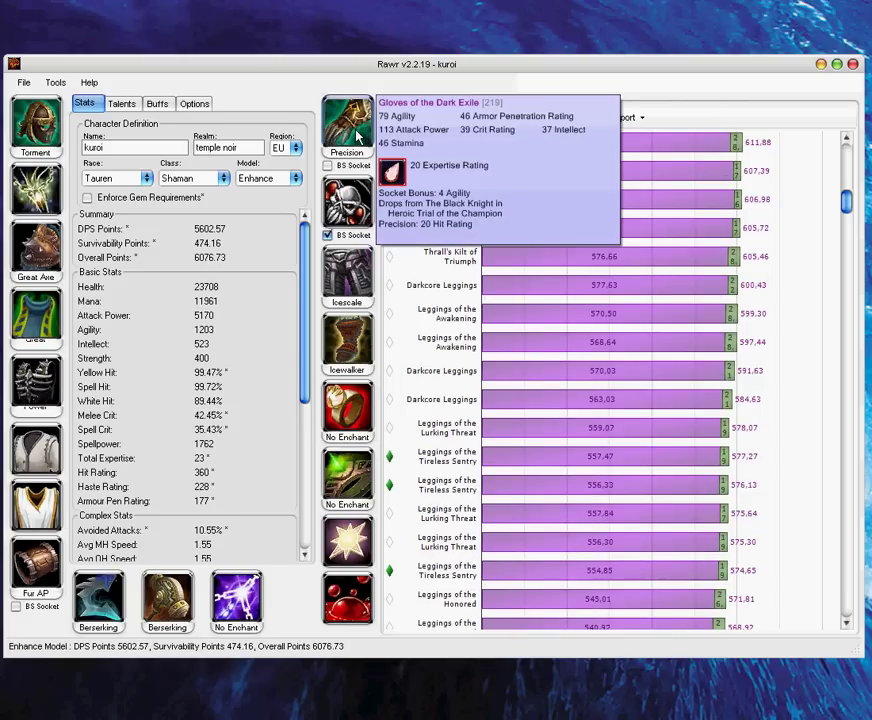
- Switch the gear comparison to Shoulders and review the ranked shoulder items in the chart and in the character's shoulder replacements
{"action": "left_click", "coordinate": [455, 117]}
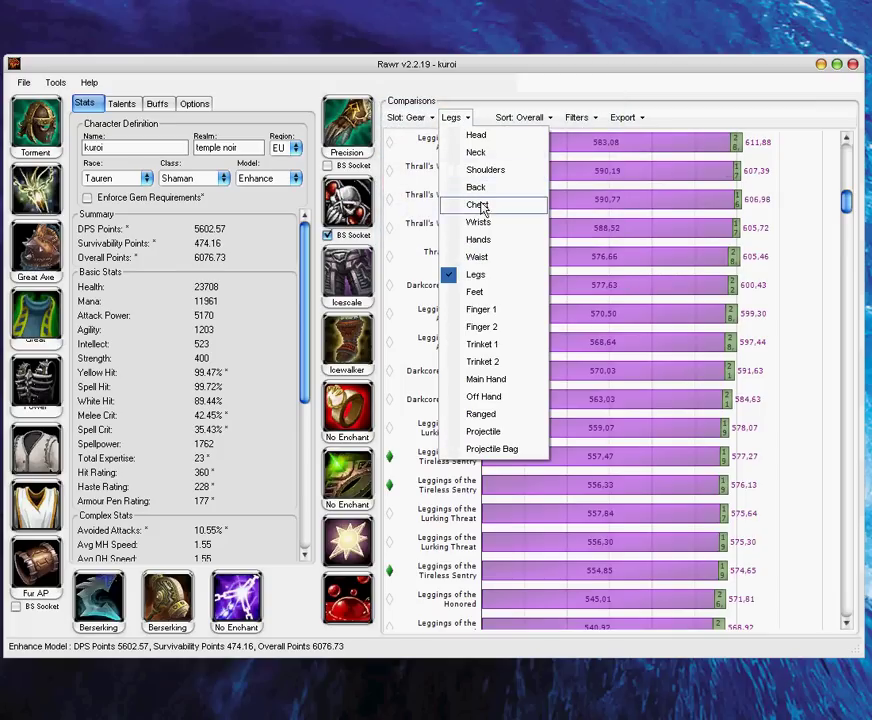
{"action": "left_click", "coordinate": [480, 170]}
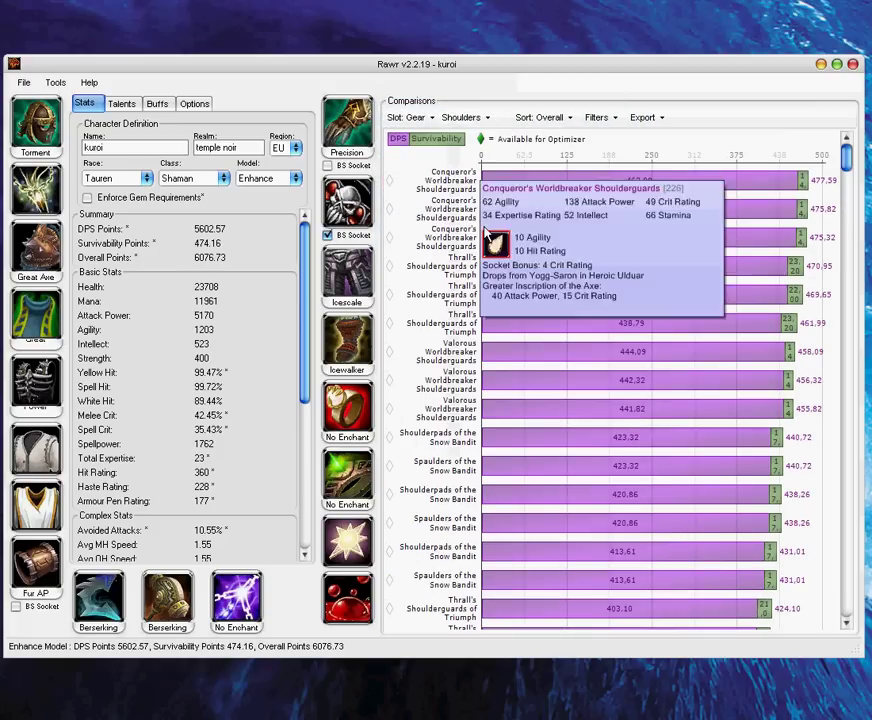
{"action": "scroll", "coordinate": [600, 366], "scroll_direction": "down", "scroll_amount": 8}
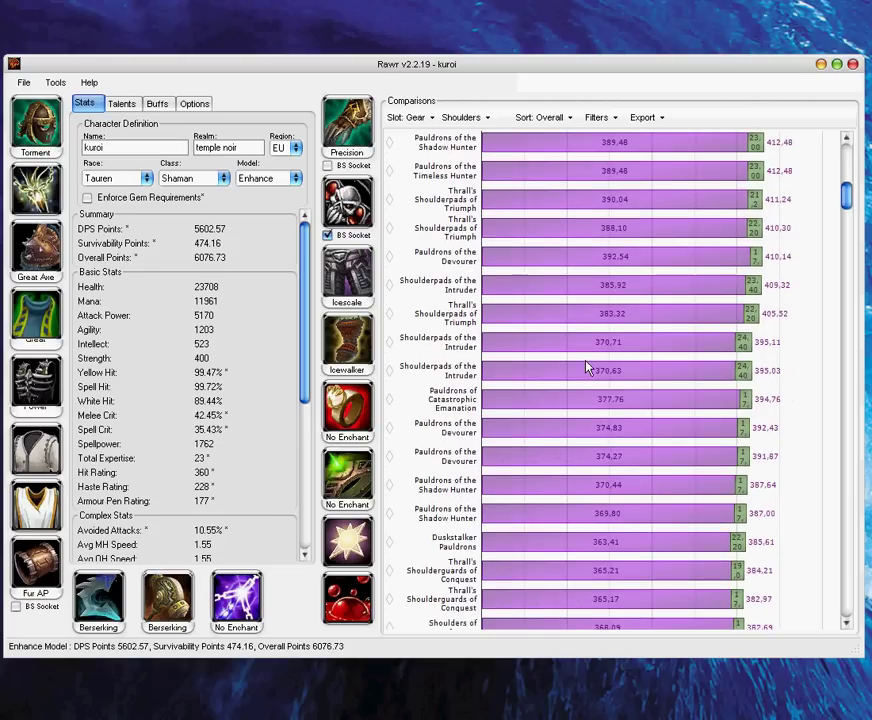
{"action": "left_click", "coordinate": [40, 262]}
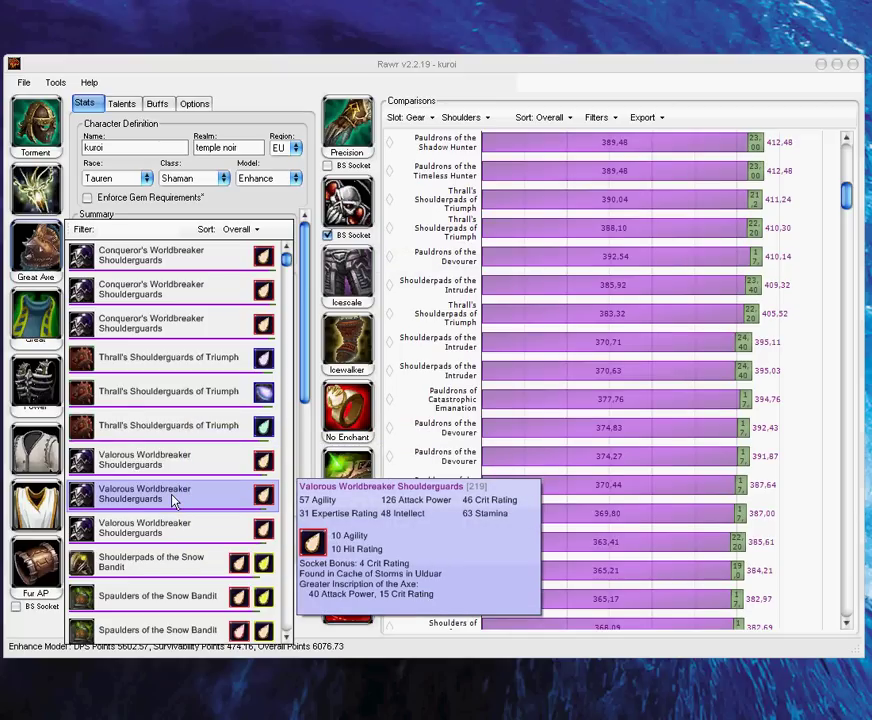
{"action": "scroll", "coordinate": [174, 501], "scroll_direction": "down", "scroll_amount": 1}
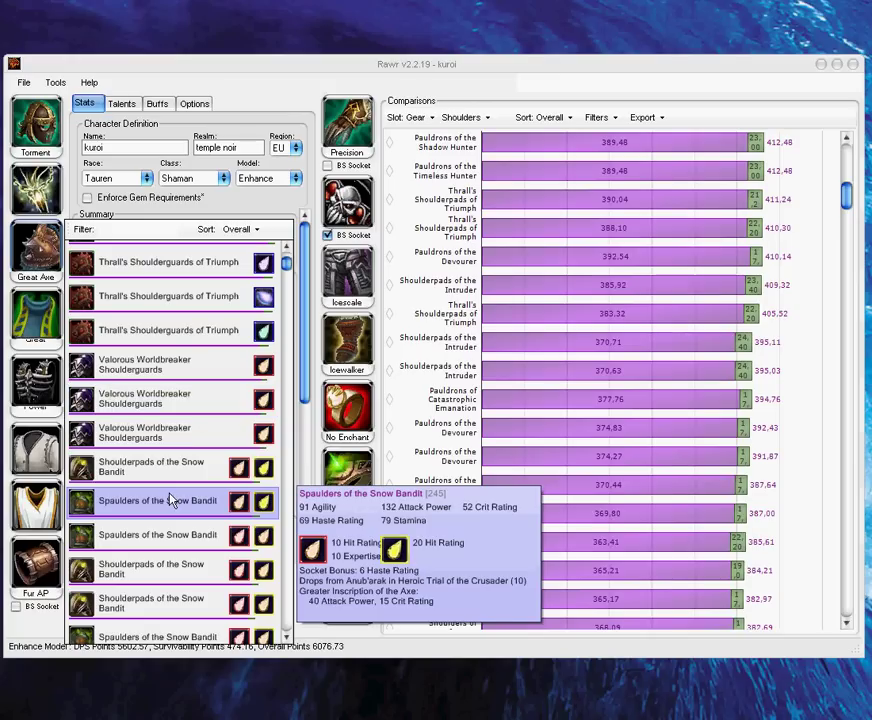
{"action": "left_click", "coordinate": [170, 500]}
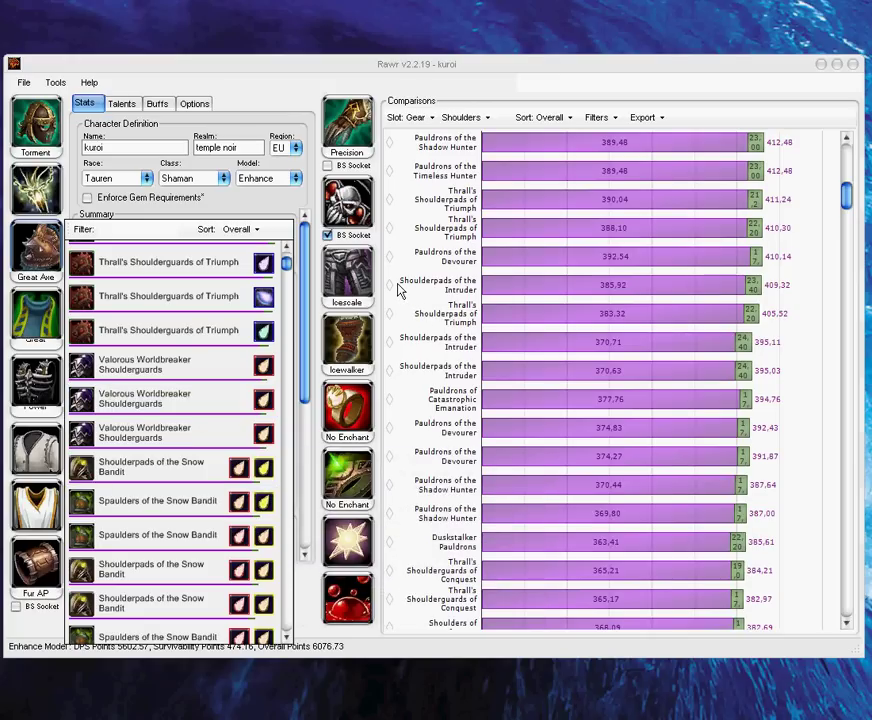
{"action": "left_click", "coordinate": [615, 388]}
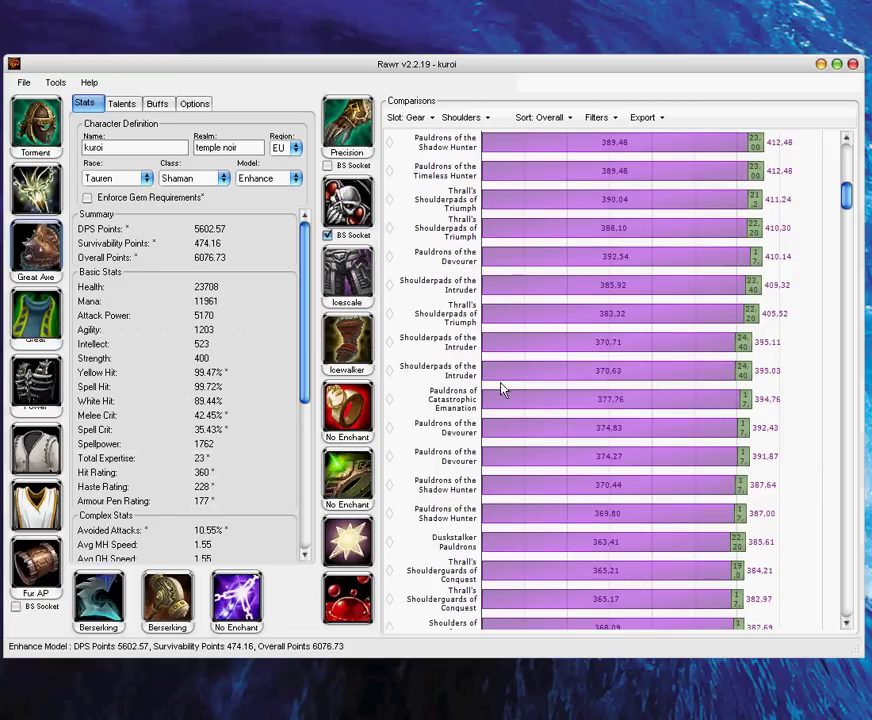
- Browse the Shoulders comparison chart to locate the equipped Pauldrons of Havoc and the Relentless Gladiator's Mail Spaulders
{"action": "scroll", "coordinate": [613, 380], "scroll_direction": "down", "scroll_amount": 10}
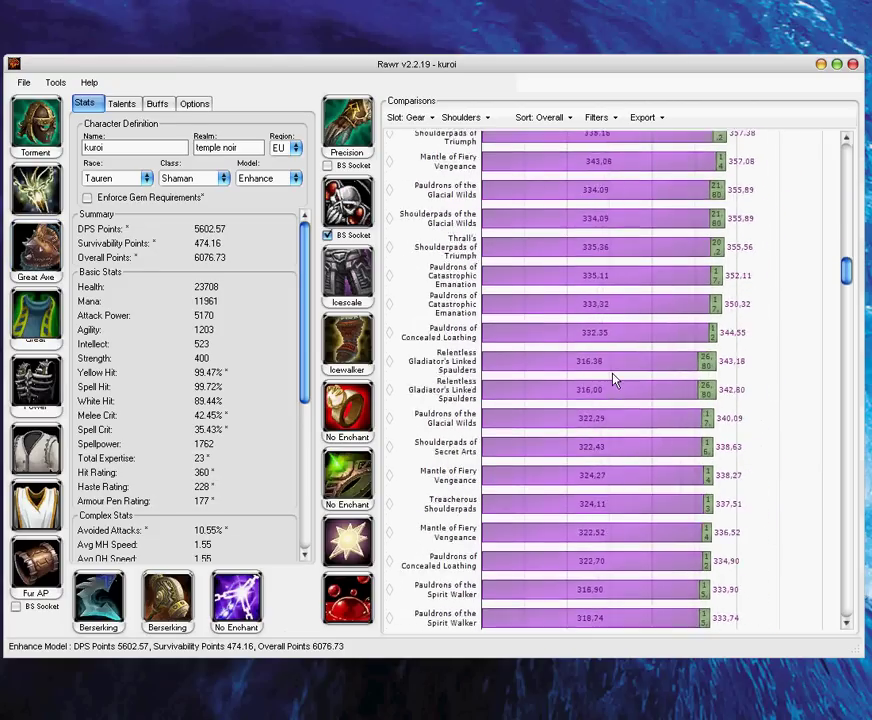
{"action": "scroll", "coordinate": [614, 380], "scroll_direction": "down", "scroll_amount": 15}
{"action": "scroll", "coordinate": [614, 380], "scroll_direction": "down", "scroll_amount": 6}
{"action": "mouse_move", "coordinate": [415, 417]}
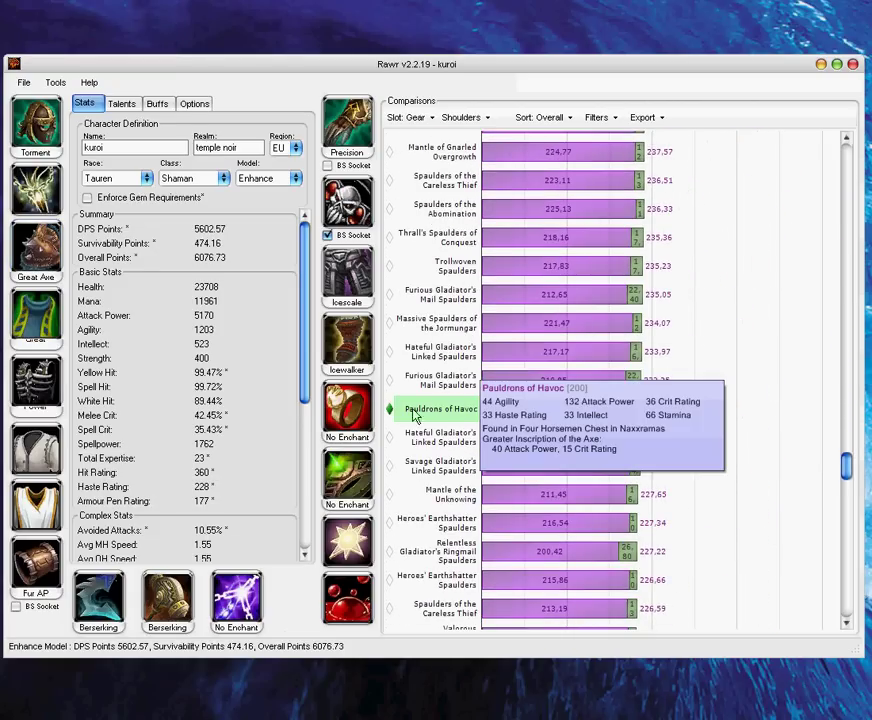
{"action": "scroll", "coordinate": [658, 370], "scroll_direction": "up", "scroll_amount": 6}
{"action": "scroll", "coordinate": [658, 365], "scroll_direction": "up", "scroll_amount": 6}
{"action": "mouse_move", "coordinate": [407, 318]}
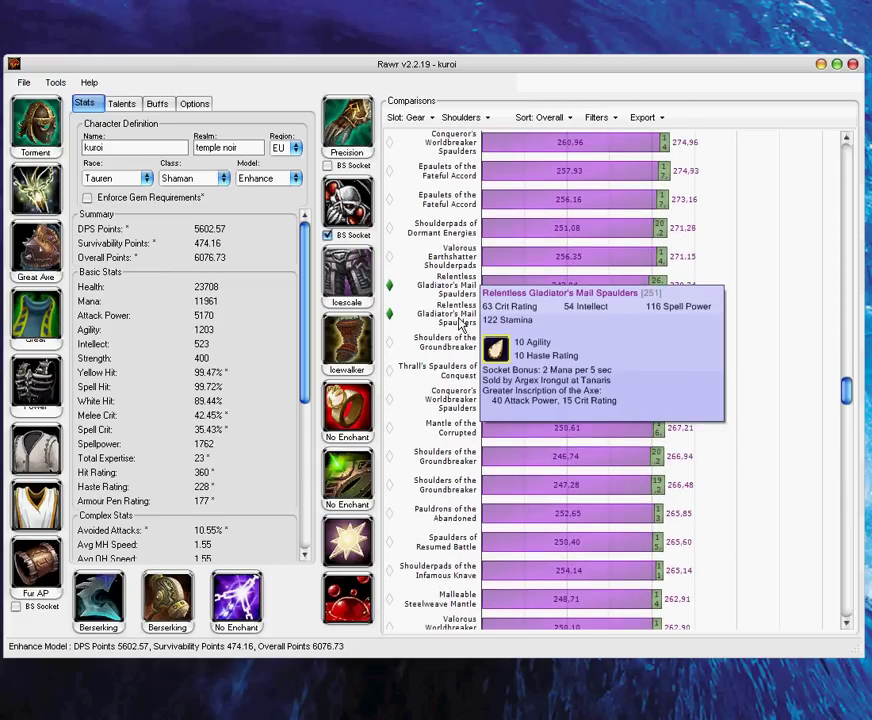
{"action": "scroll", "coordinate": [461, 323], "scroll_direction": "up", "scroll_amount": 2}
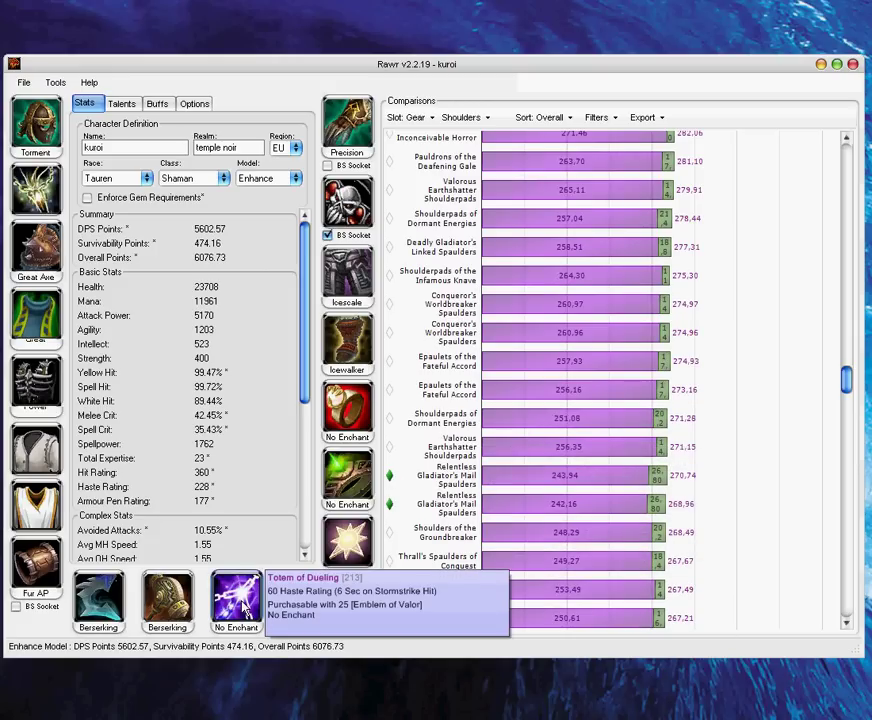
- Switch the gear comparison to Ranged and mark Totem of Electrifying Wind as available for the optimizer
{"action": "left_click", "coordinate": [430, 118]}
{"action": "left_click", "coordinate": [458, 117]}
{"action": "left_click", "coordinate": [456, 118]}
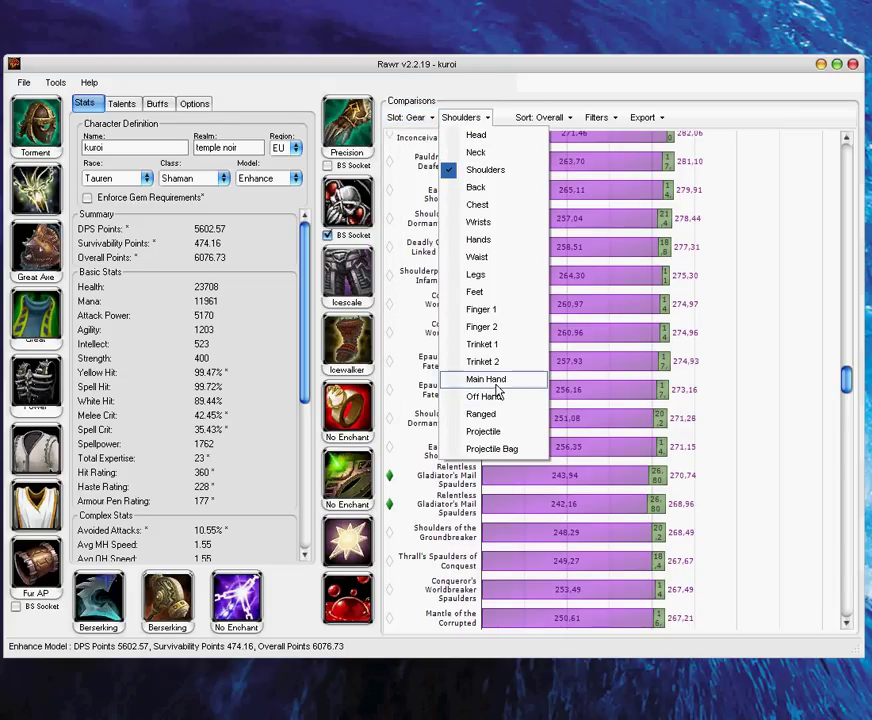
{"action": "left_click", "coordinate": [500, 424]}
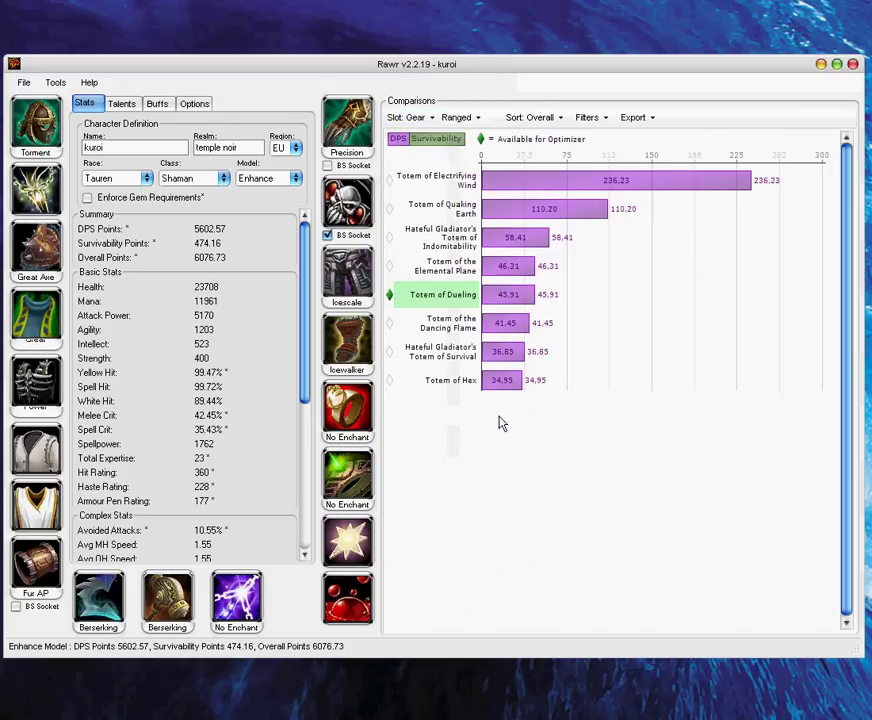
{"action": "mouse_move", "coordinate": [436, 304]}
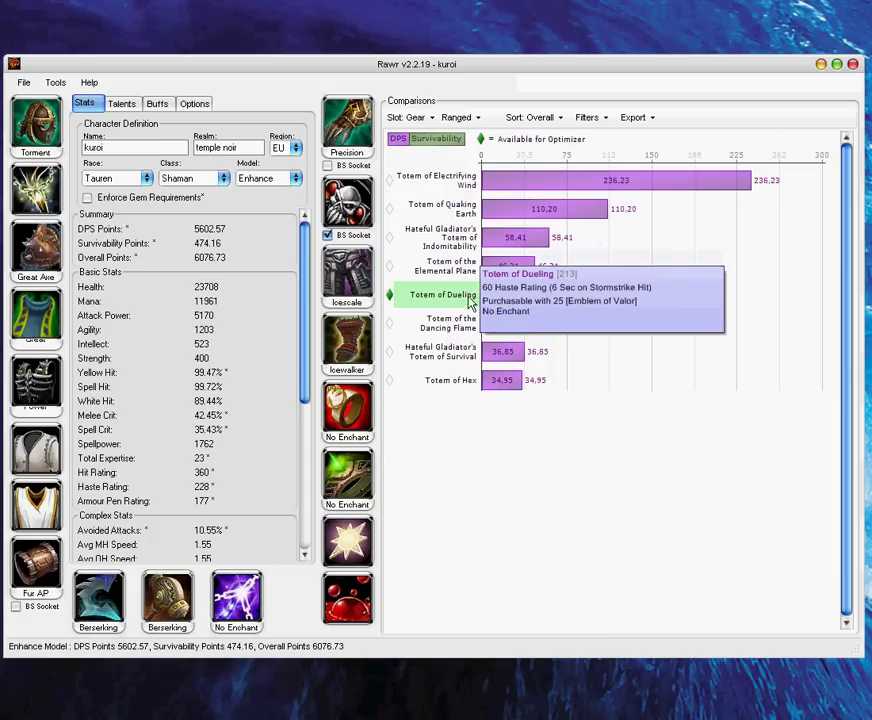
{"action": "mouse_move", "coordinate": [460, 188]}
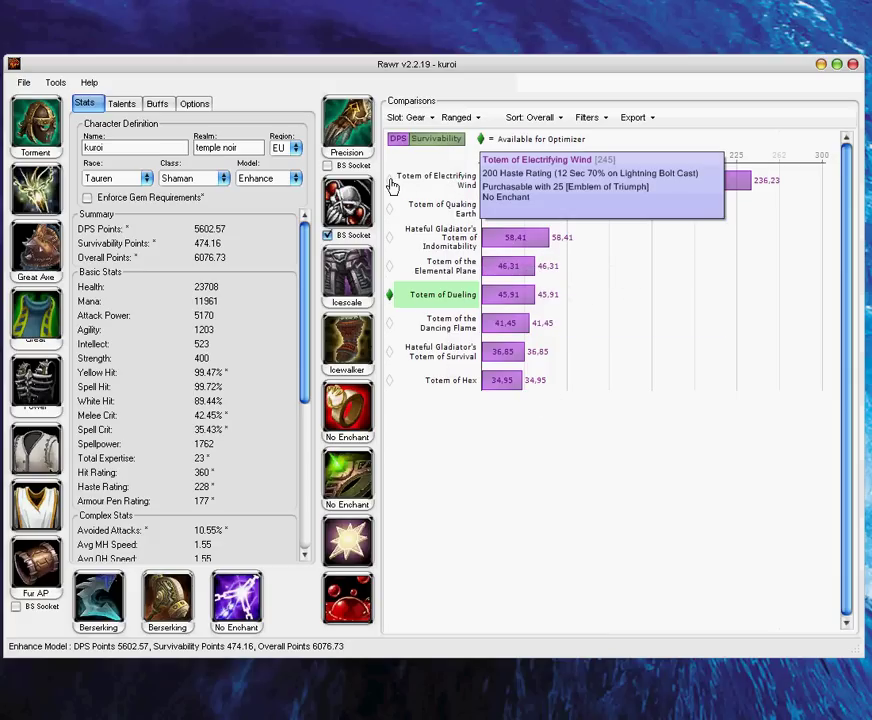
{"action": "left_click", "coordinate": [390, 182]}
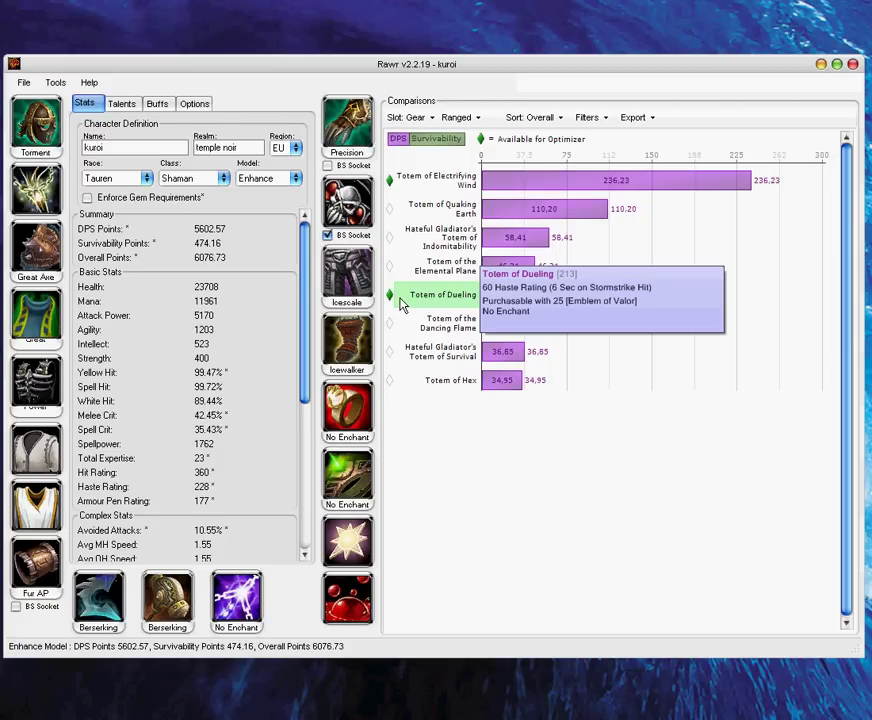
- Bring up the tool commands for optimizing the character and loading possible upgrades
{"action": "left_click", "coordinate": [25, 83]}
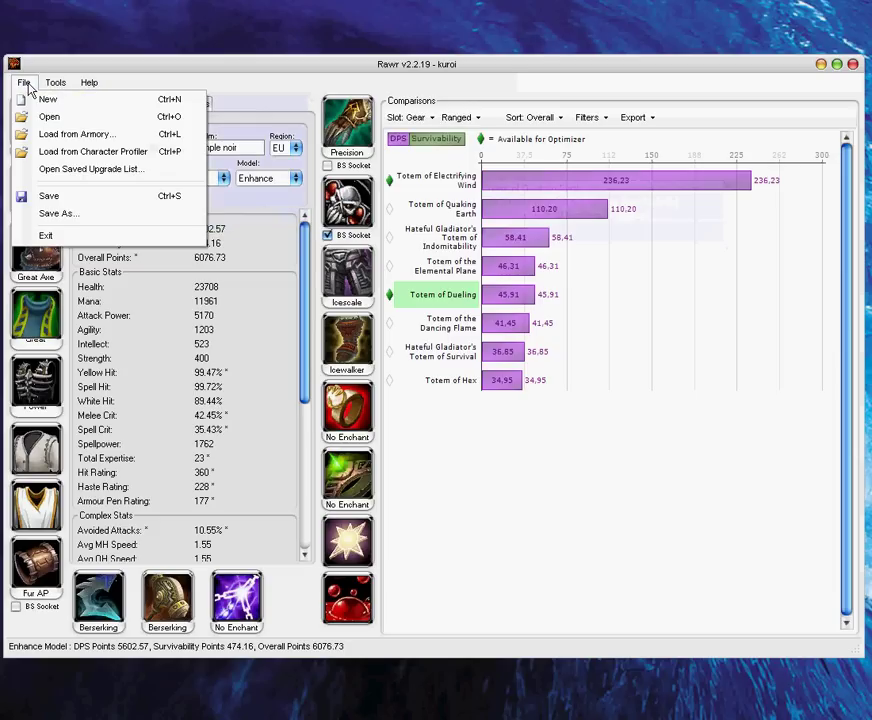
{"action": "mouse_move", "coordinate": [53, 89]}
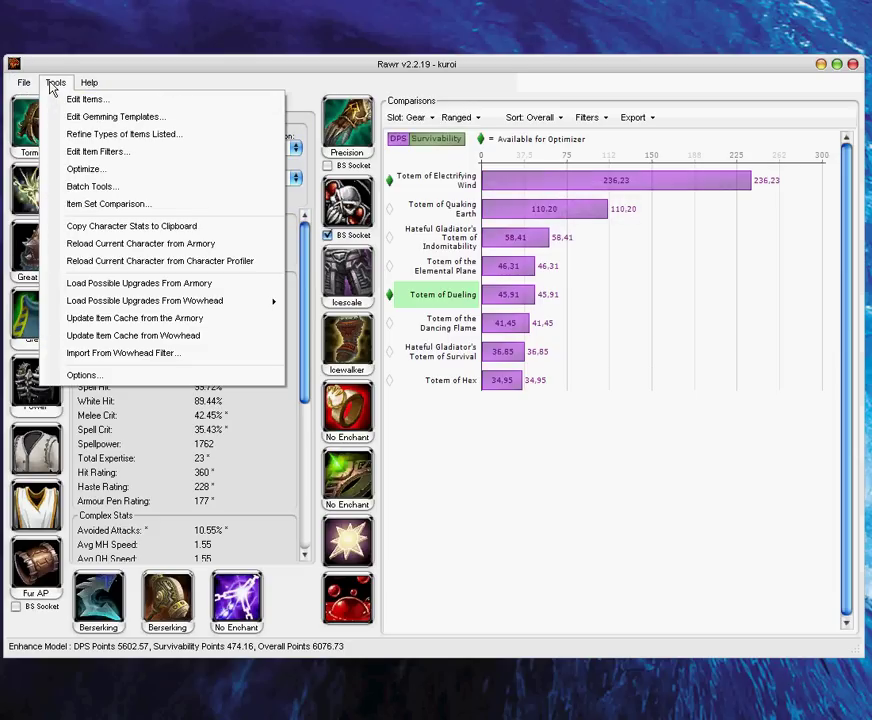